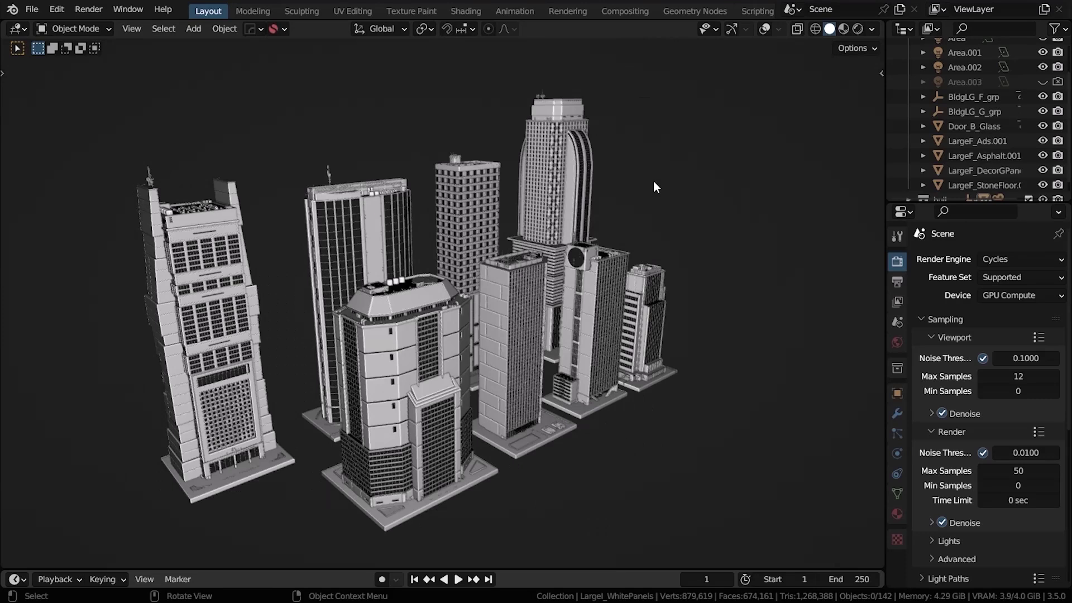
Step: Switch the viewport to Material Preview shading, then zoom and orbit in on the skyscraper models
{"action": "key", "text": "z"}
{"action": "left_click", "coordinate": [555, 125]}
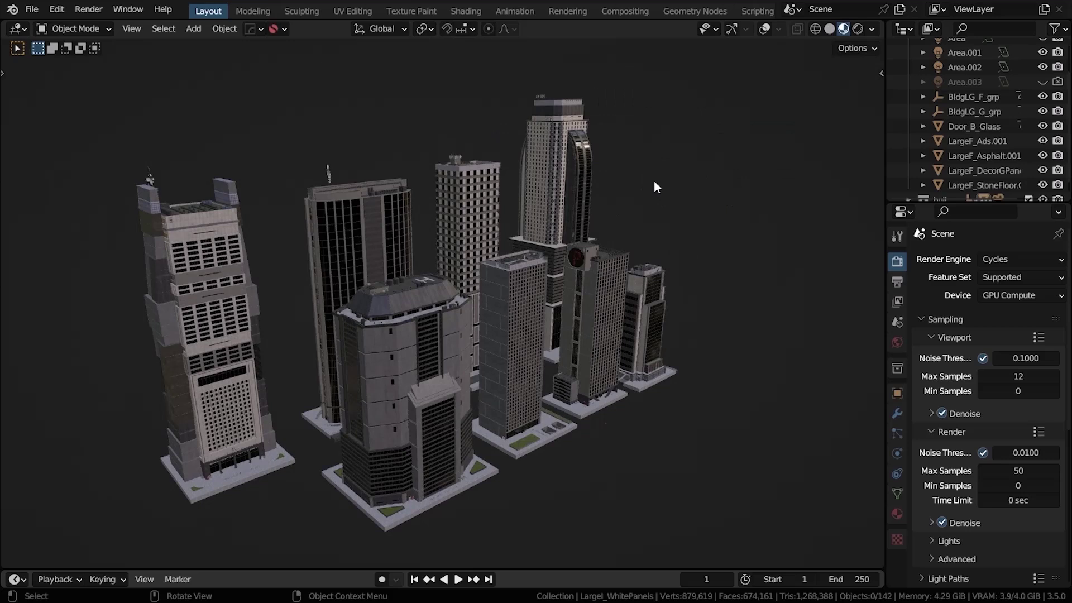
{"action": "scroll", "coordinate": [655, 180], "scroll_direction": "up", "scroll_amount": 3}
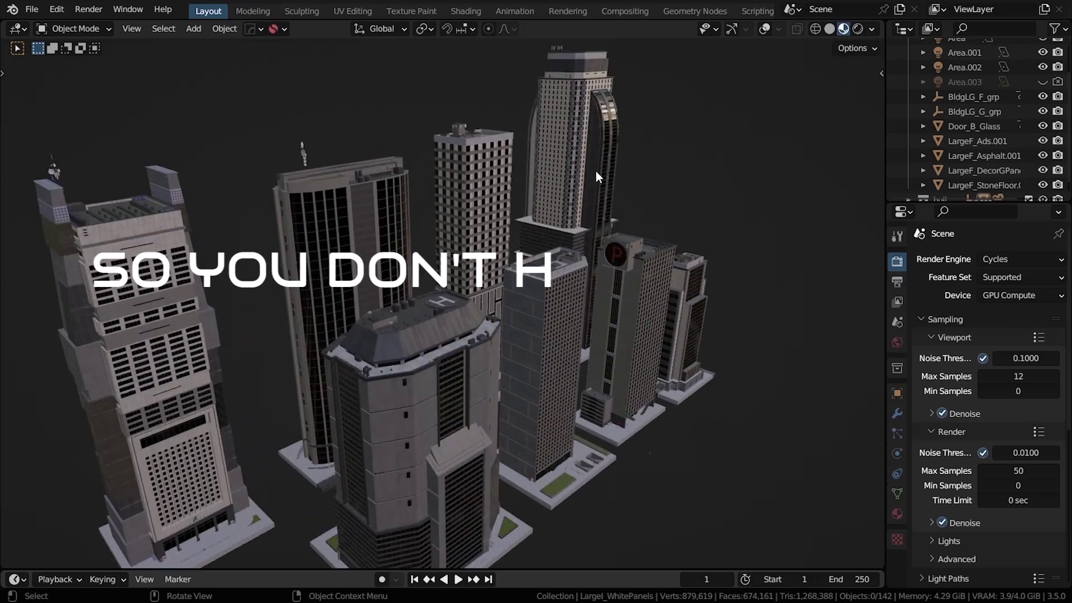
{"action": "middle_click_drag", "start_coordinate": [538, 139], "coordinate": [489, 126]}
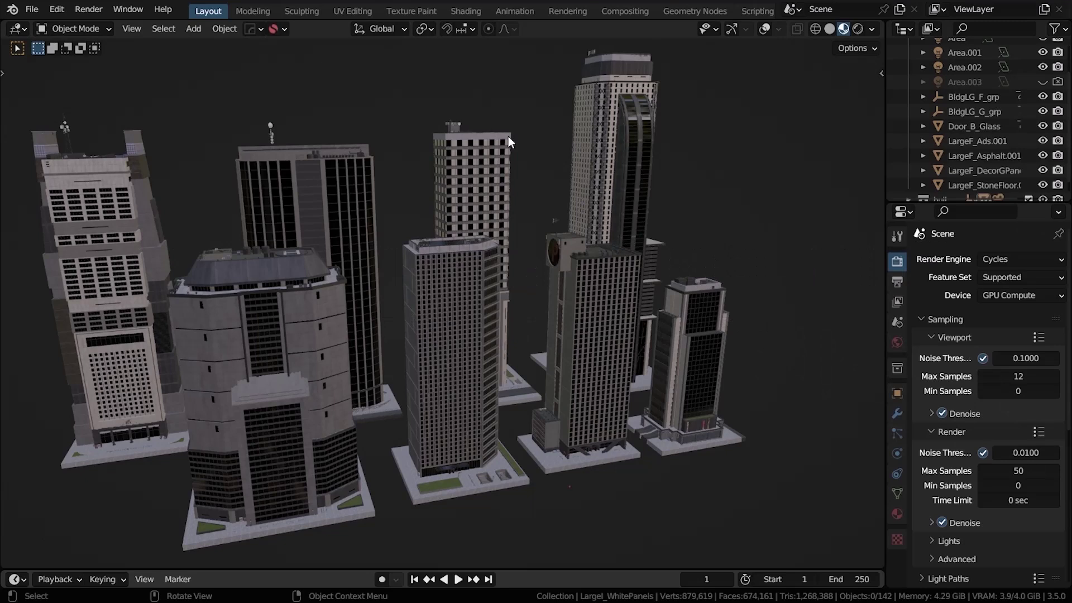
Step: View the city through the camera, reposition an area light, and orbit down onto the helipad rooftop
{"action": "key", "text": "KP_0"}
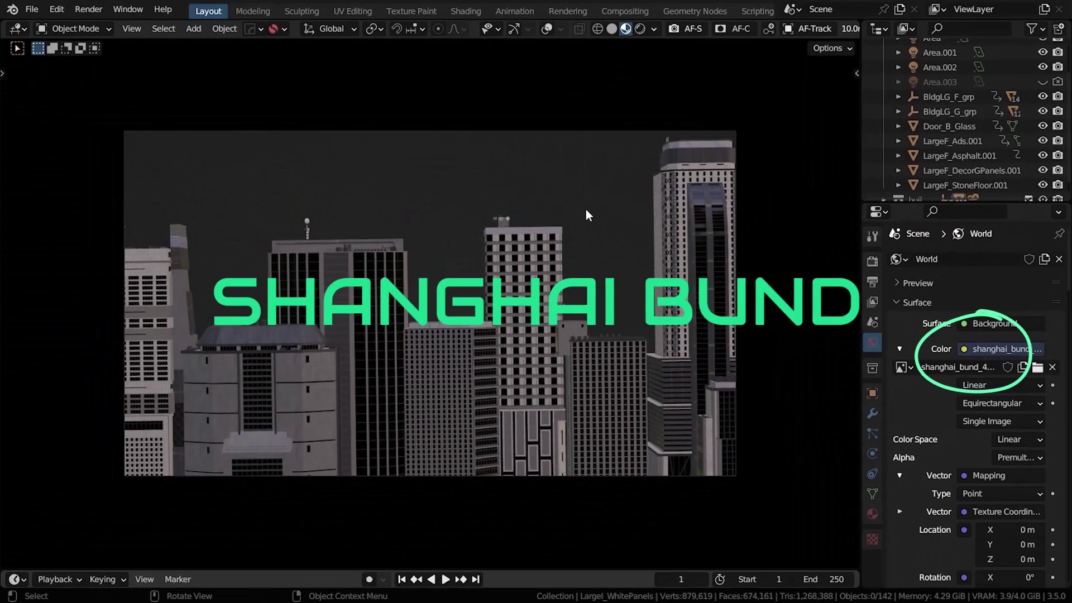
{"action": "scroll", "coordinate": [994, 447], "scroll_direction": "down", "scroll_amount": 6}
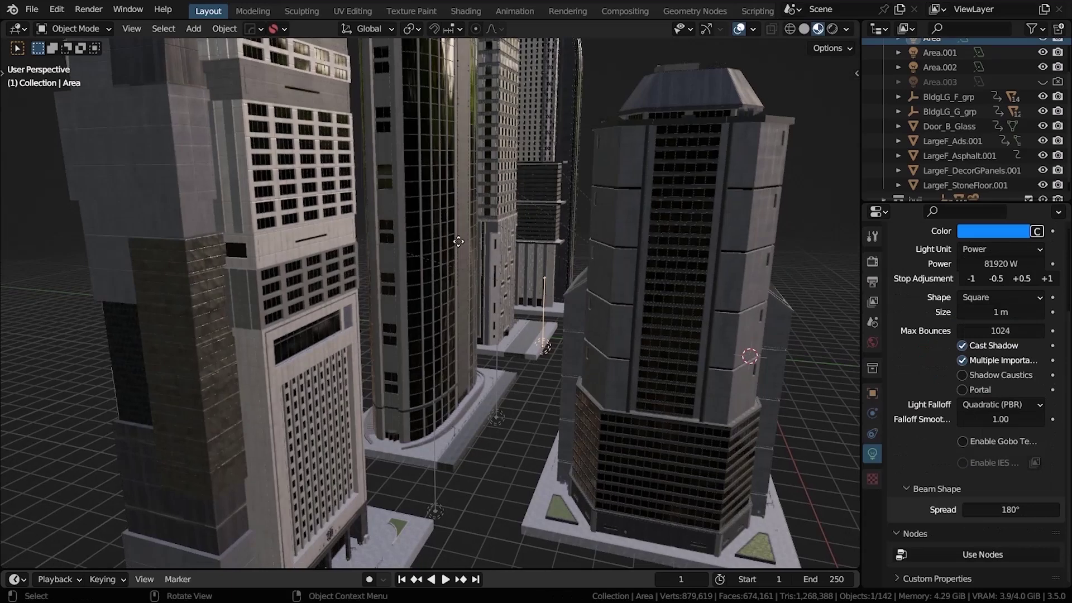
{"action": "key", "text": "g"}
{"action": "left_click", "coordinate": [563, 322]}
{"action": "middle_click_drag", "start_coordinate": [570, 343], "coordinate": [467, 340]}
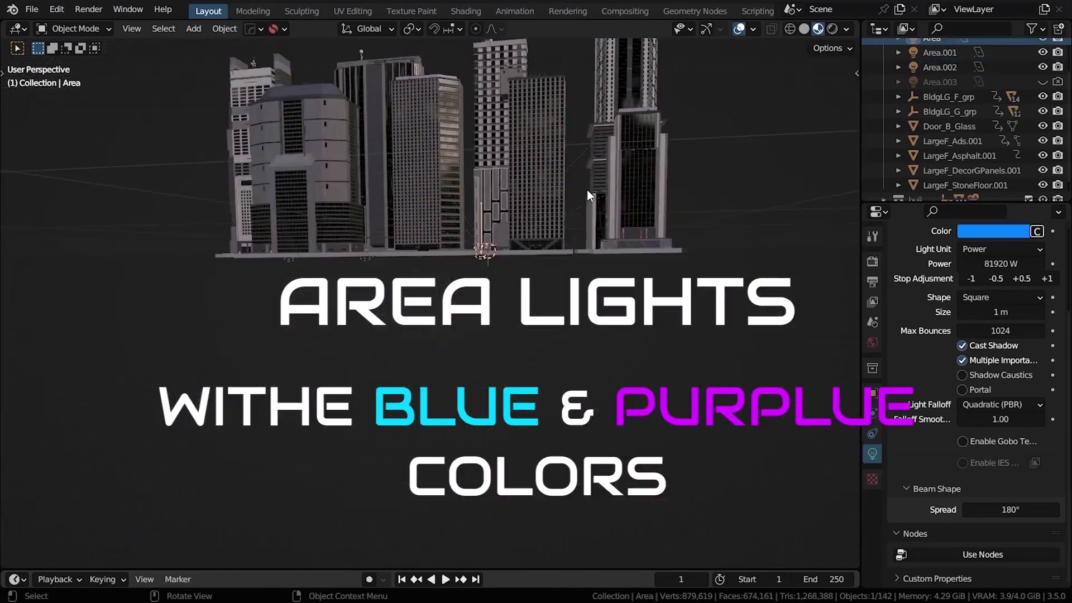
Step: Return to the camera view and zoom in on the skyline's camera frame
{"action": "key", "text": "KP_0"}
{"action": "scroll", "coordinate": [571, 197], "scroll_direction": "up", "scroll_amount": 1}
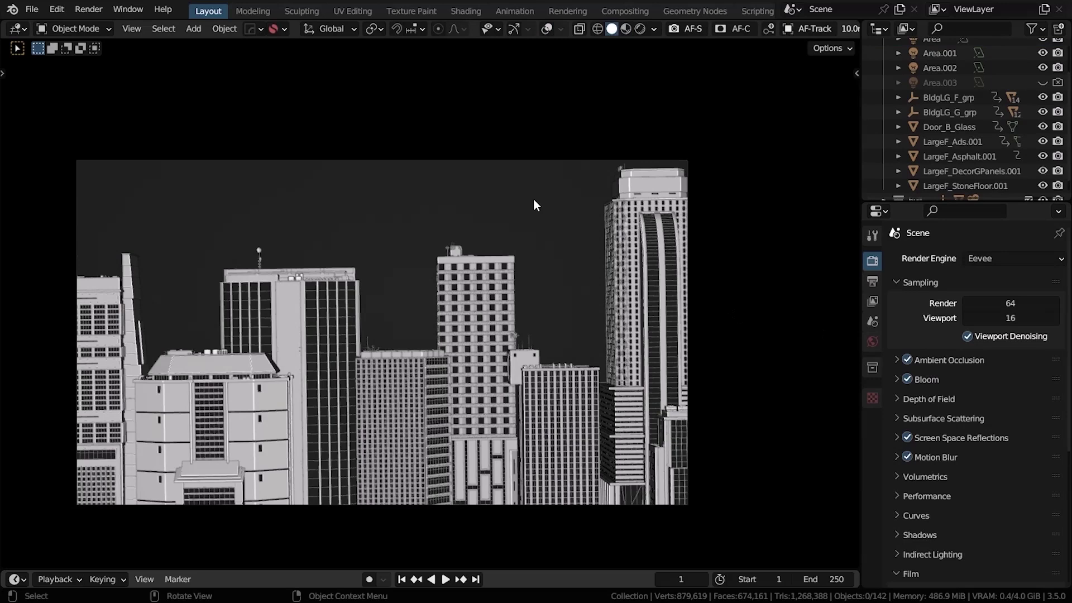
Step: Box-select a cluster of towers, duplicate it along the X axis and scale the copies into the skyline
{"action": "scroll", "coordinate": [497, 249], "scroll_direction": "up", "scroll_amount": 2}
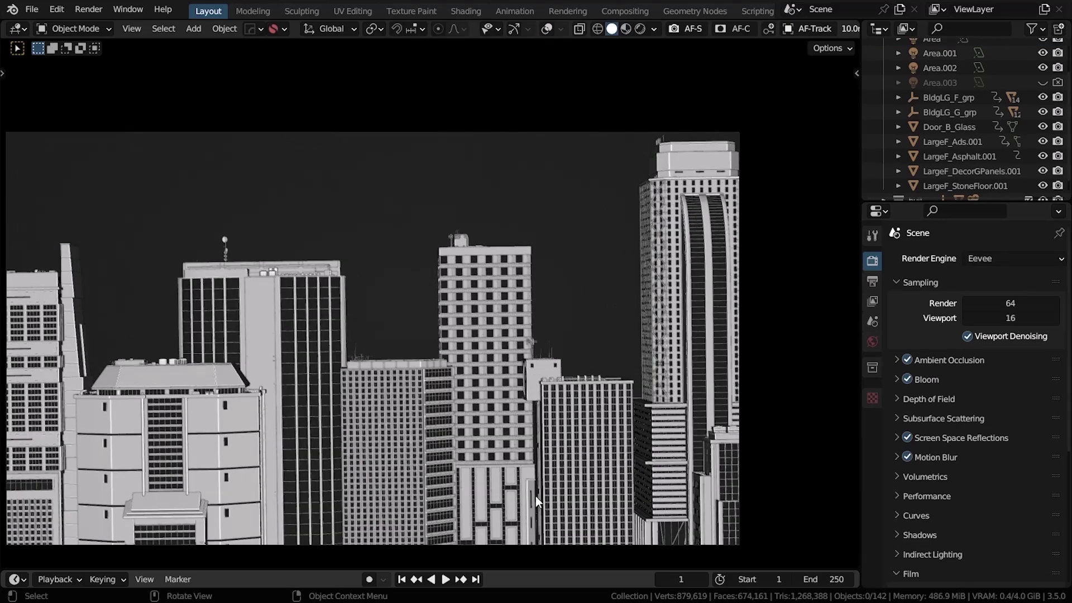
{"action": "middle_click_drag", "start_coordinate": [329, 256], "coordinate": [393, 380]}
{"action": "key", "text": "b"}
{"action": "left_click_drag", "start_coordinate": [390, 399], "coordinate": [450, 502]}
{"action": "key", "text": "g"}
{"action": "key", "text": "x"}
{"action": "left_click", "coordinate": [371, 482]}
{"action": "key", "text": "KP_0"}
{"action": "key", "text": "KP_0"}
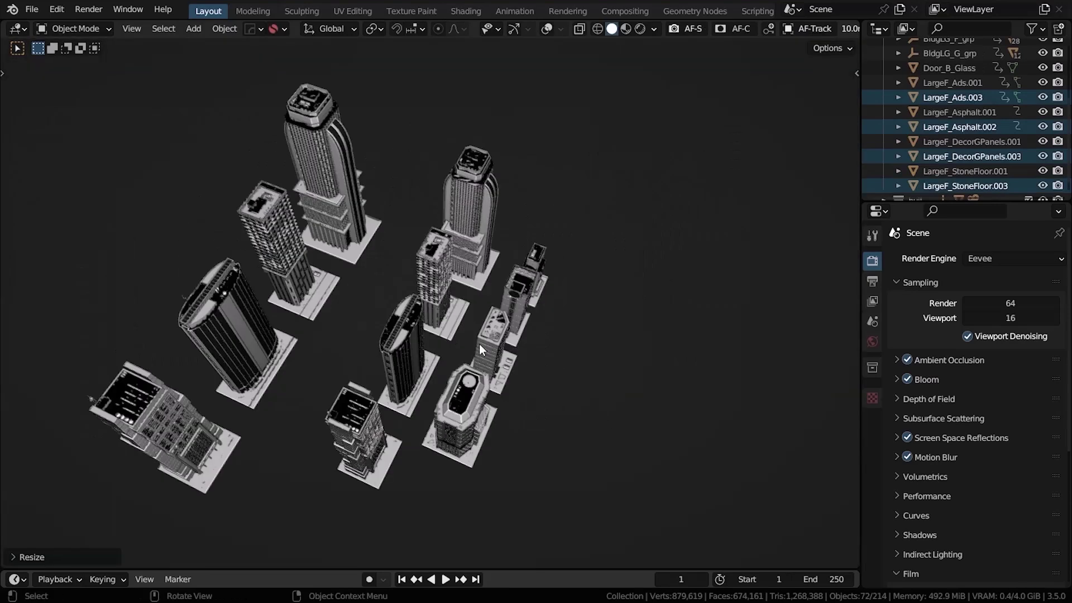
{"action": "key", "text": "KP_0"}
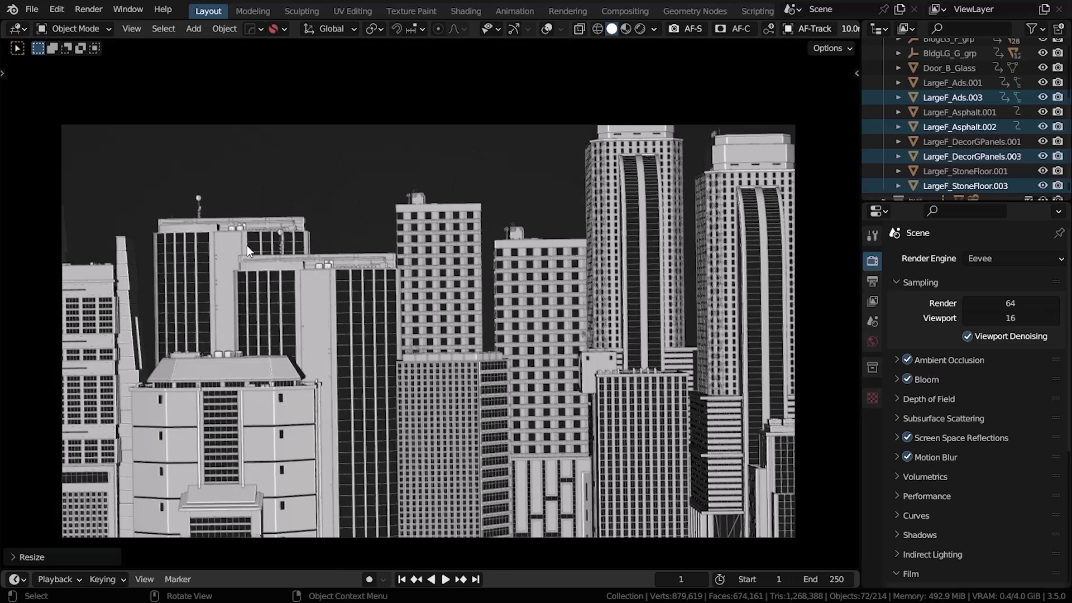
Step: Isolate the selected towers and move a tower along the X axis
{"action": "key", "text": "ctrl+z"}
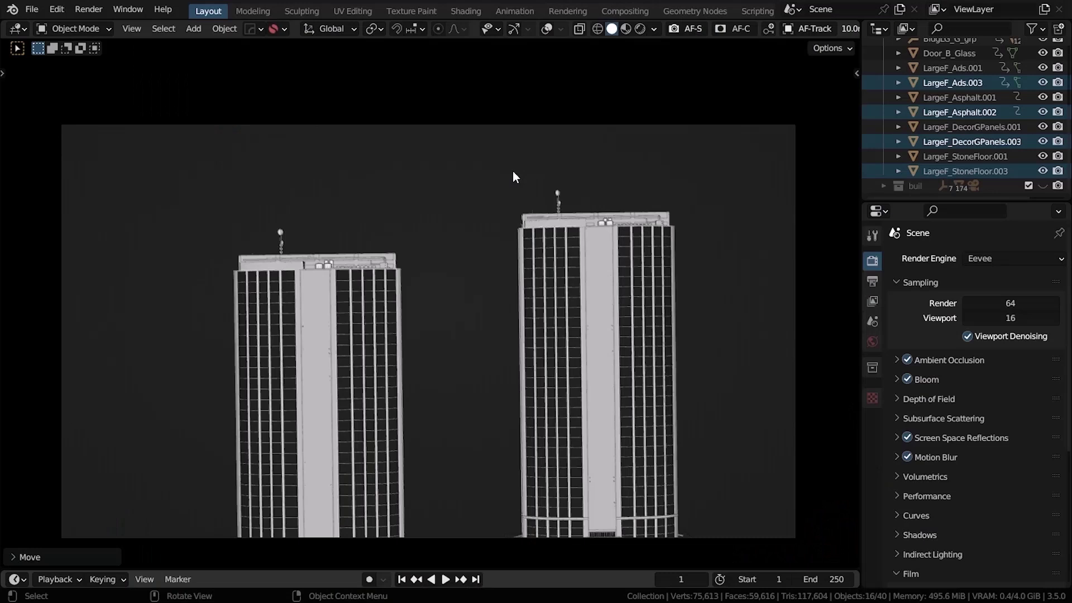
{"action": "key", "text": "g"}
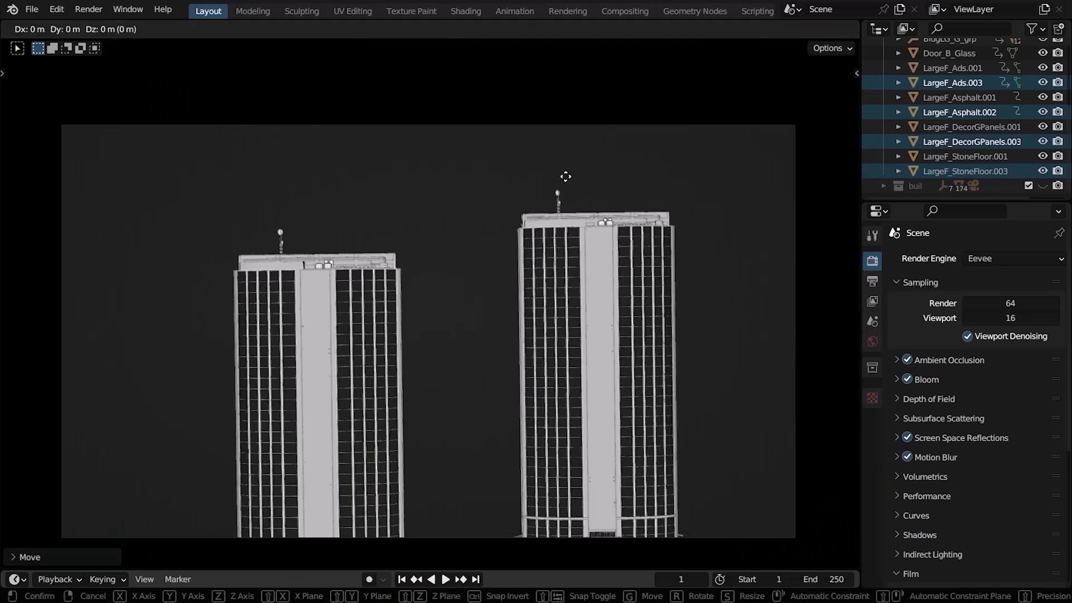
{"action": "right_click", "coordinate": [566, 177]}
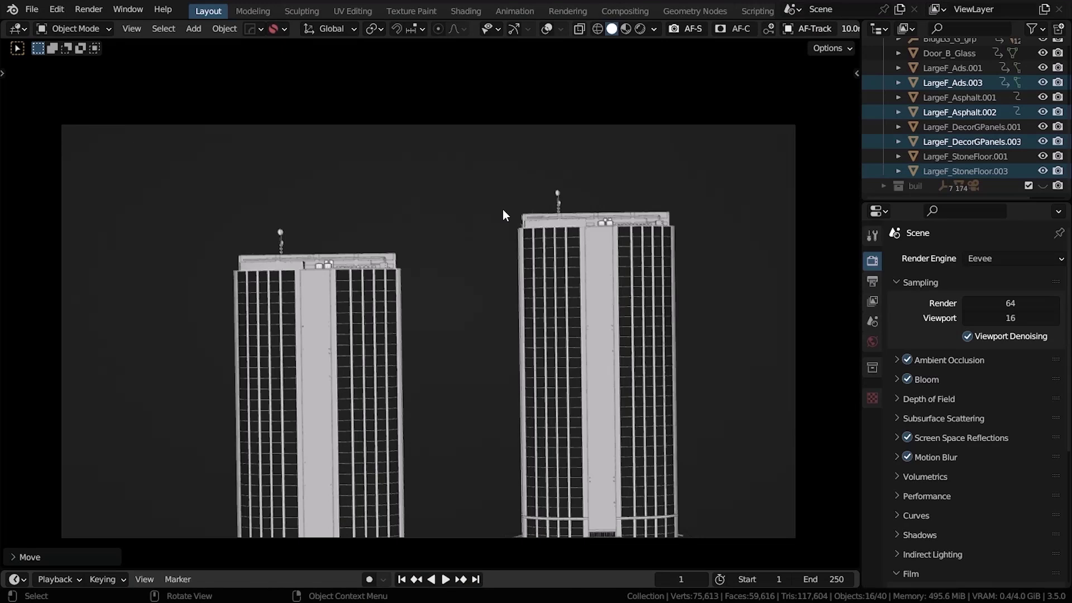
{"action": "key", "text": "g"}
{"action": "key", "text": "x"}
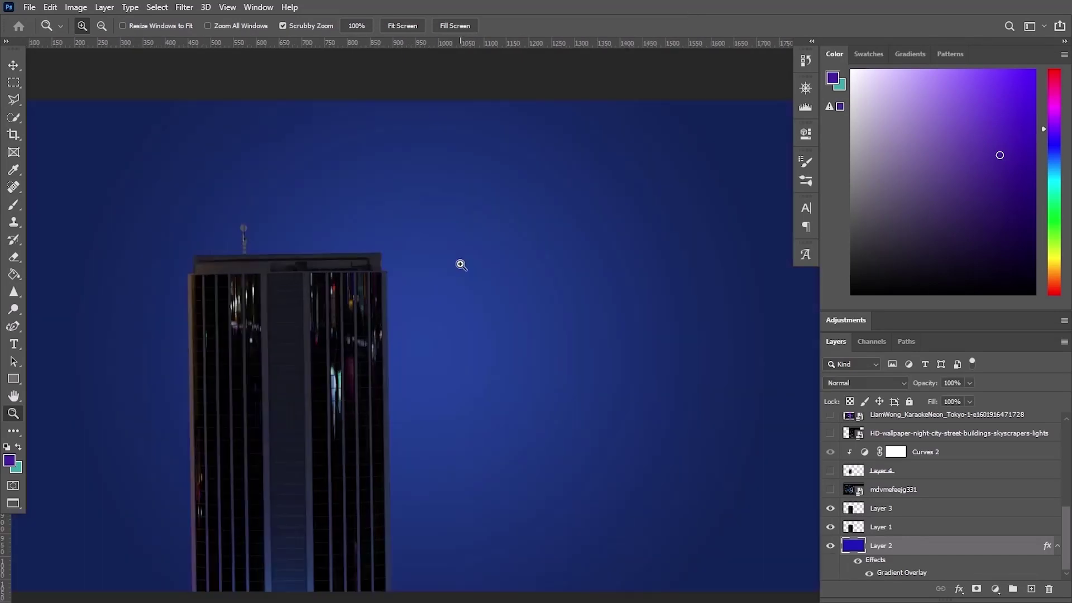
Step: Pan the canvas to view the tower against the blue gradient background
{"action": "mouse_move", "coordinate": [460, 263]}
{"action": "left_mouse_down"}
{"action": "mouse_move", "coordinate": [457, 280]}
{"action": "mouse_move", "coordinate": [479, 267]}
{"action": "left_mouse_up"}
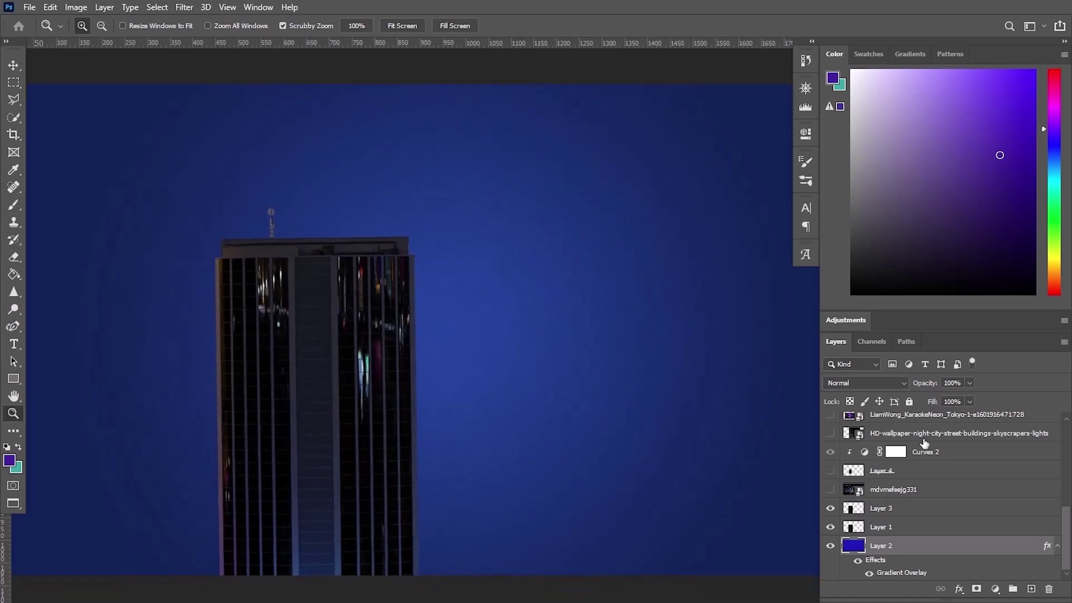
Step: Compare the neon city, Tokyo karaoke and Shanghai skyline photo layers, leaving the Tokyo photo visible
{"action": "scroll", "coordinate": [926, 453], "scroll_direction": "up", "scroll_amount": 1}
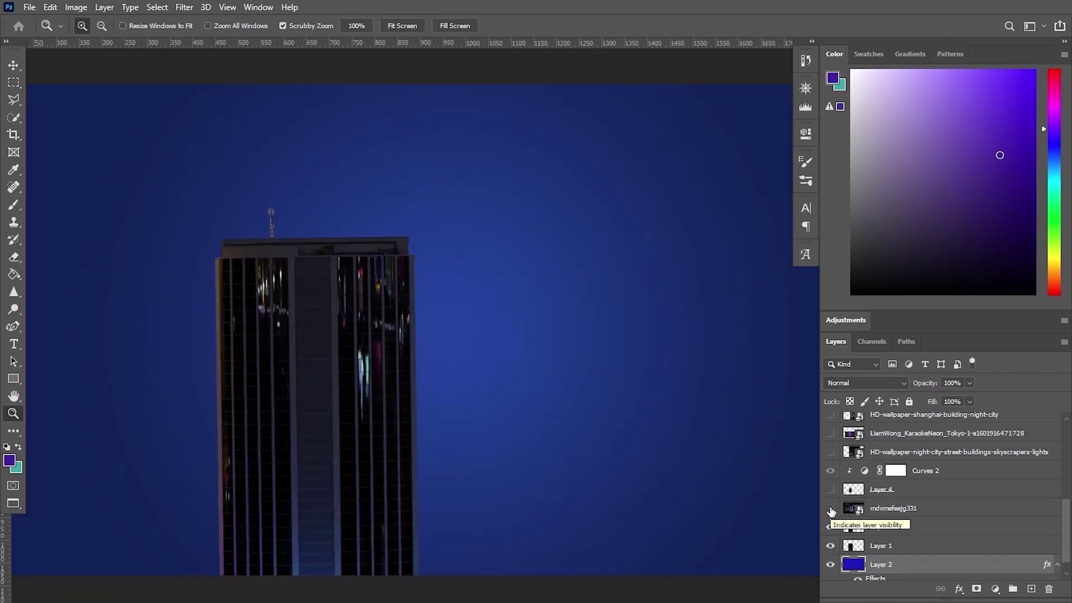
{"action": "left_click", "coordinate": [831, 509]}
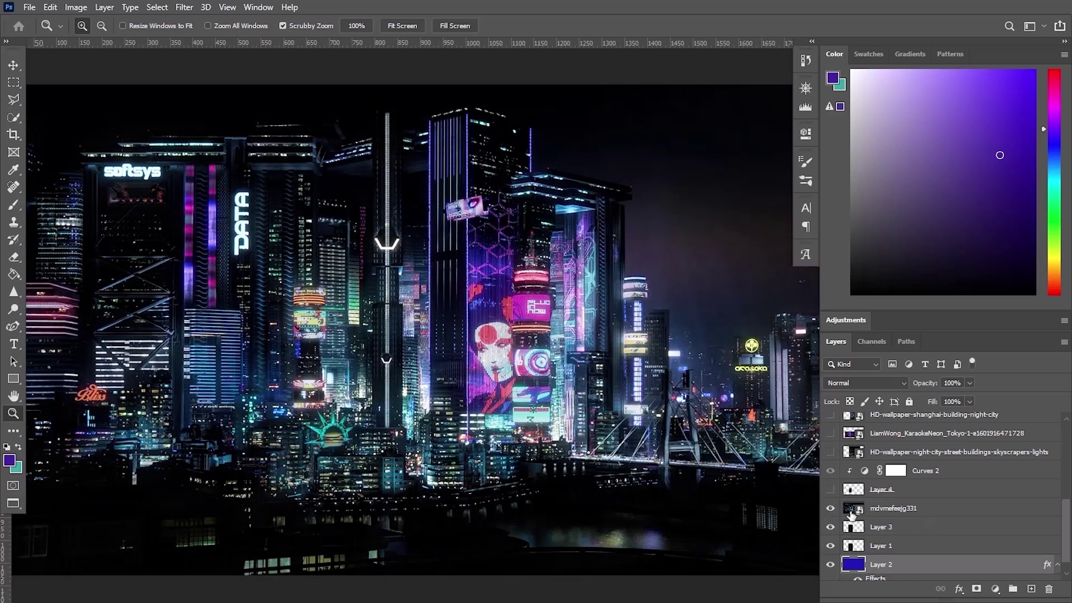
{"action": "left_click", "coordinate": [831, 509]}
{"action": "scroll", "coordinate": [830, 458], "scroll_direction": "up", "scroll_amount": 1}
{"action": "left_click", "coordinate": [831, 453]}
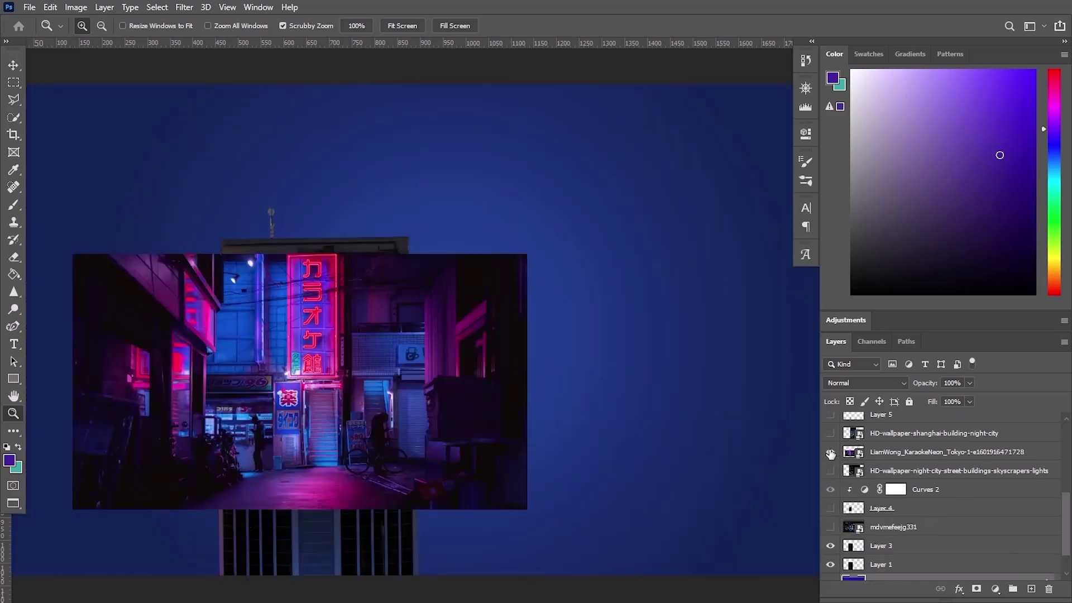
{"action": "left_click", "coordinate": [831, 452]}
{"action": "left_click", "coordinate": [831, 434]}
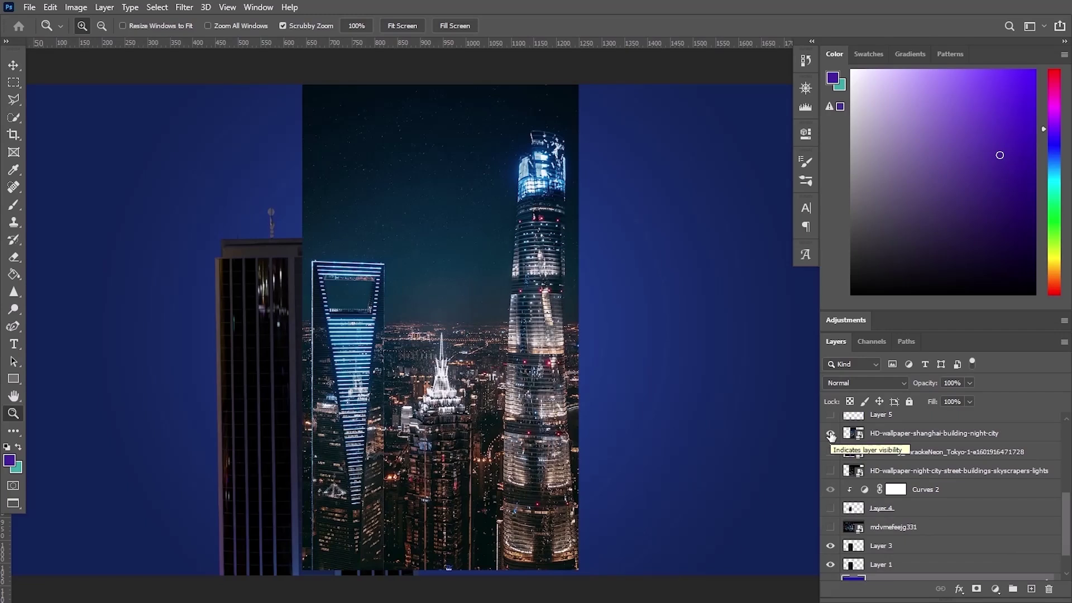
{"action": "left_click", "coordinate": [831, 434]}
{"action": "scroll", "coordinate": [838, 486], "scroll_direction": "down", "scroll_amount": 2}
{"action": "scroll", "coordinate": [841, 472], "scroll_direction": "up", "scroll_amount": 1}
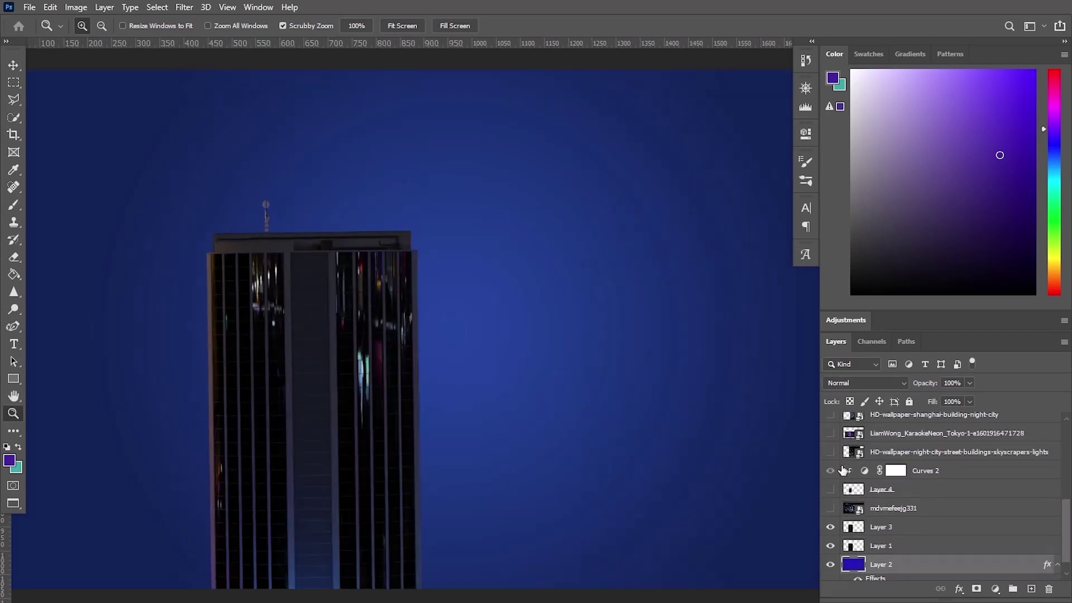
{"action": "left_click", "coordinate": [830, 433]}
Step: Copy the vertical karaoke neon sign onto its own layer, hide the Tokyo photo, and blend with Lighten
{"action": "left_click", "coordinate": [353, 330]}
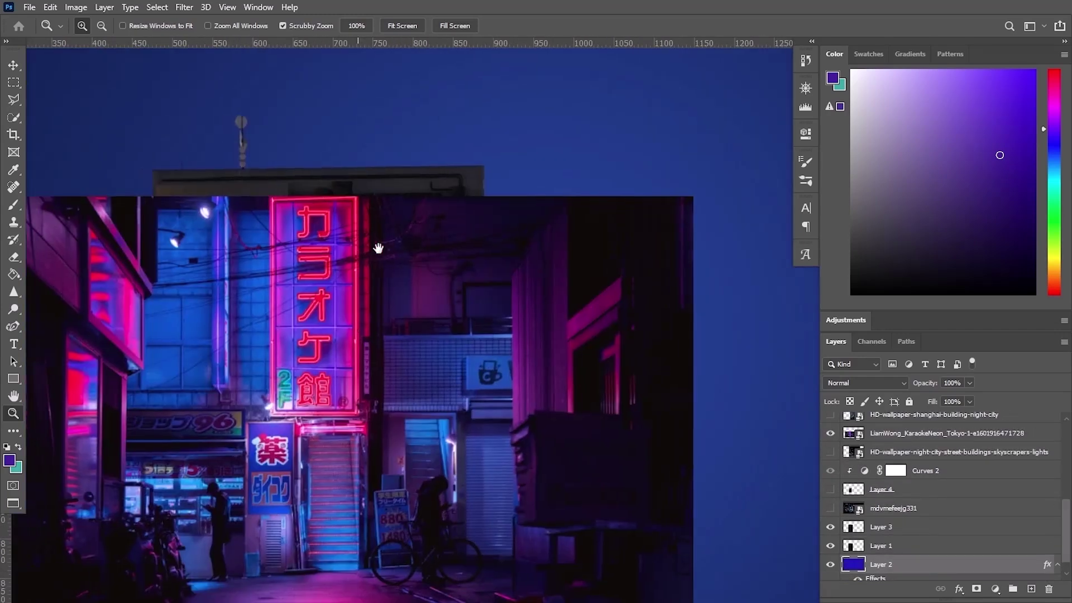
{"action": "scroll", "coordinate": [335, 234], "scroll_direction": "left", "scroll_amount": 2}
{"action": "left_click", "coordinate": [13, 102]}
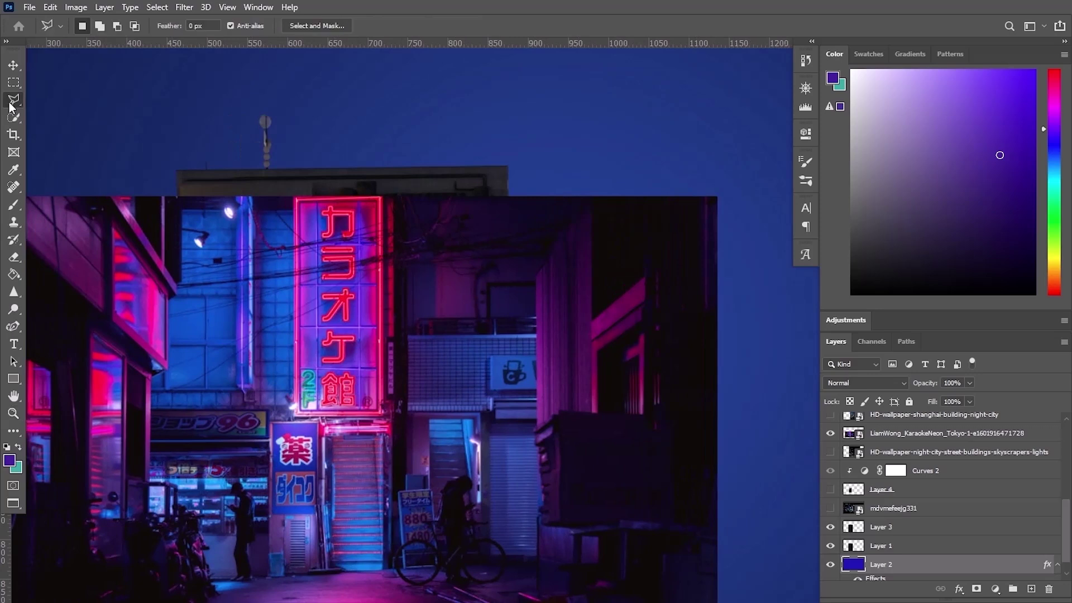
{"action": "left_click", "coordinate": [295, 197]}
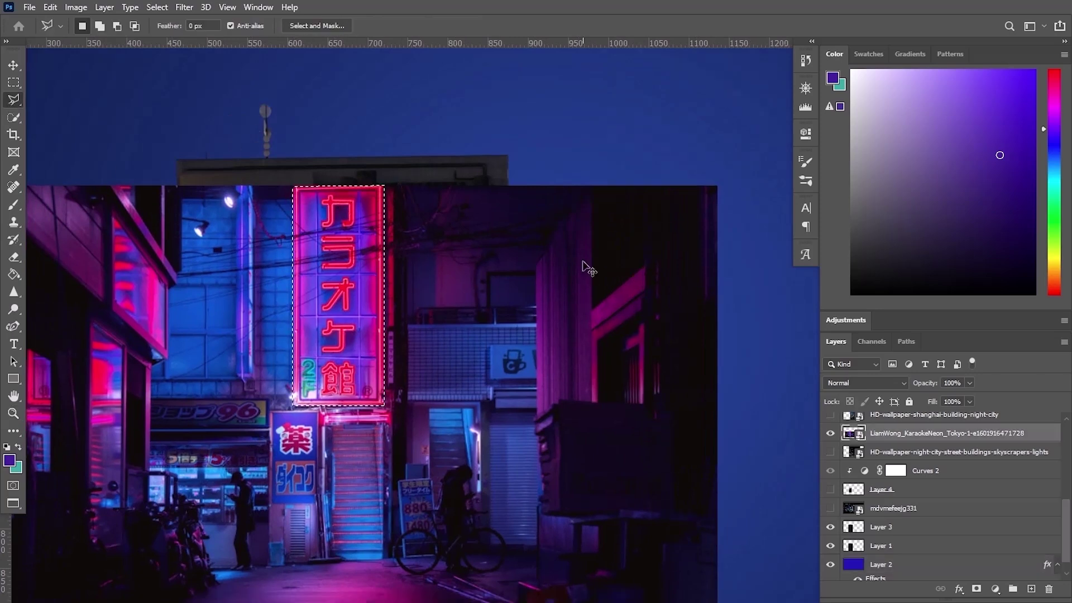
{"action": "key", "text": "ctrl+j"}
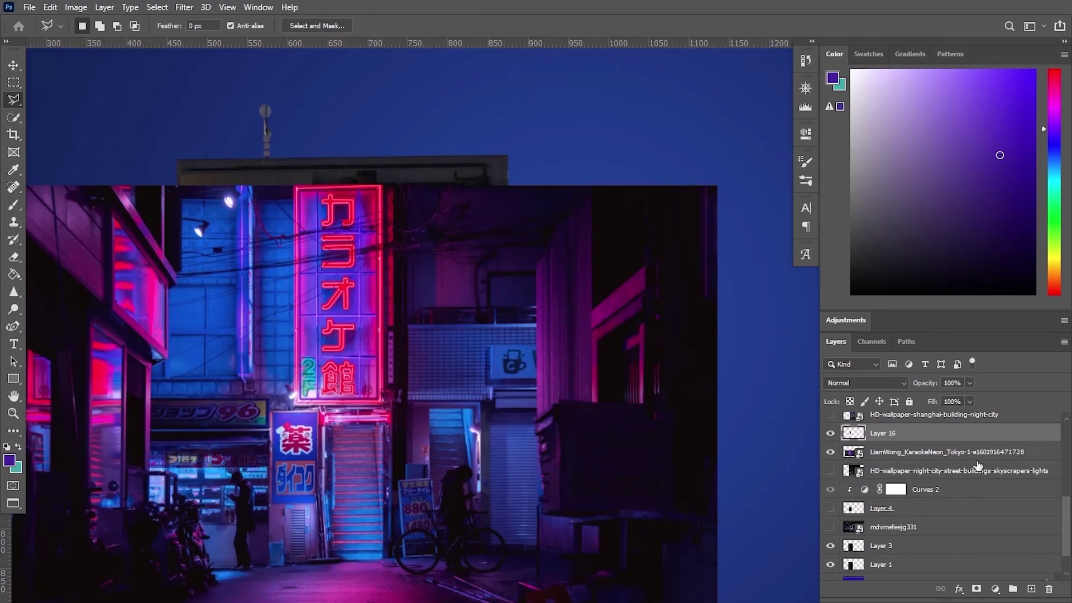
{"action": "left_click", "coordinate": [830, 452]}
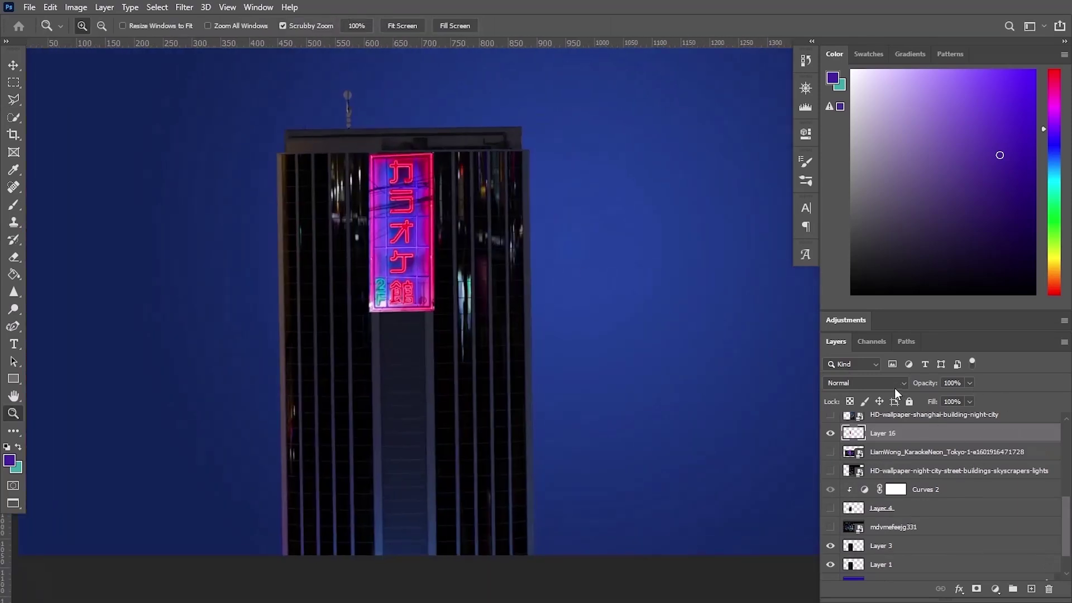
{"action": "left_click", "coordinate": [895, 386]}
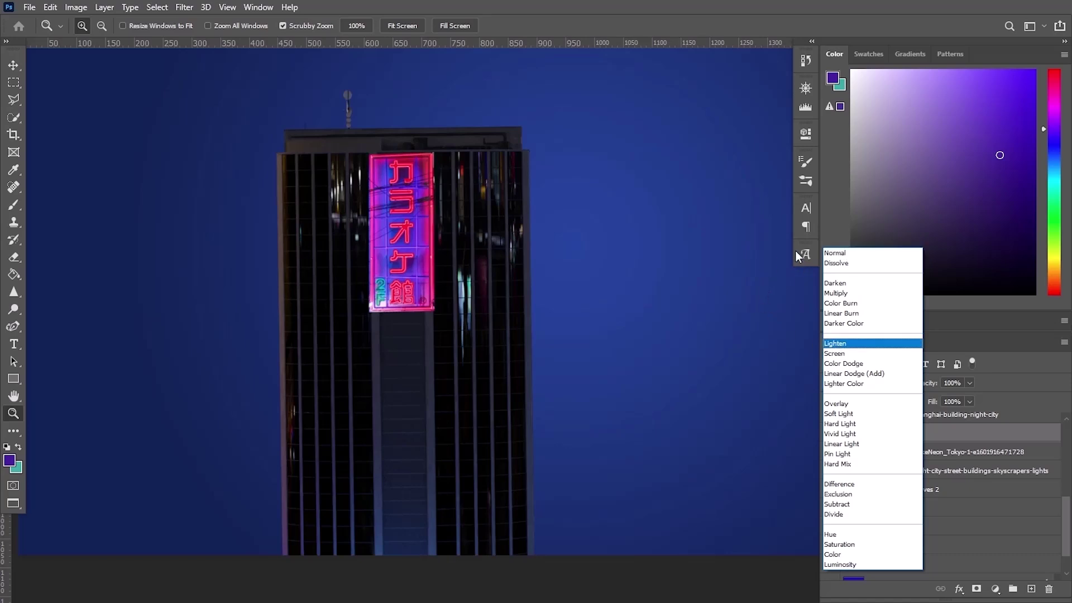
{"action": "key", "text": "Return"}
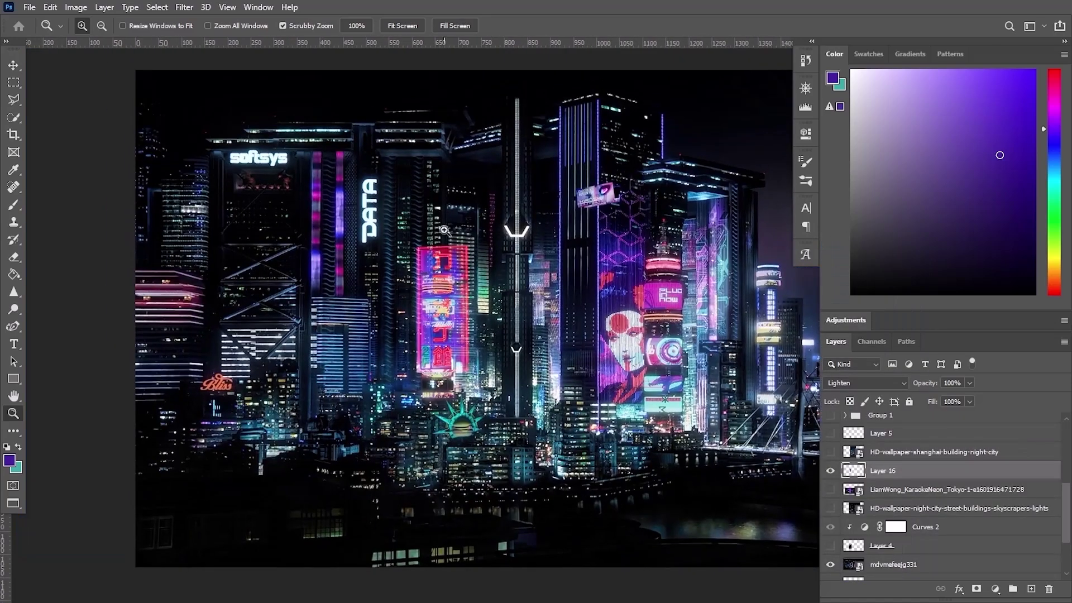
Step: Outline the lit tower left of the softsys building with the Polygonal Lasso
{"action": "left_click", "coordinate": [403, 225]}
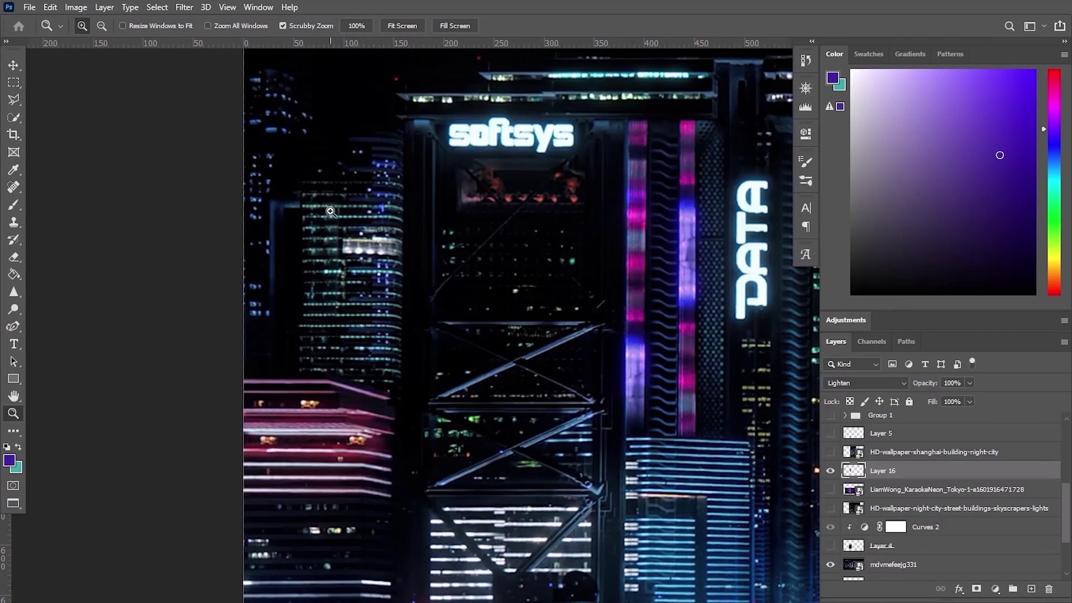
{"action": "key", "text": "l"}
{"action": "left_click", "coordinate": [301, 187]}
{"action": "left_click", "coordinate": [389, 187]}
{"action": "left_click", "coordinate": [388, 334]}
{"action": "left_click", "coordinate": [300, 333]}
Step: Copy a lit window panel, paste it onto the karaoke tower, and resize it to fit
{"action": "left_click", "coordinate": [301, 188]}
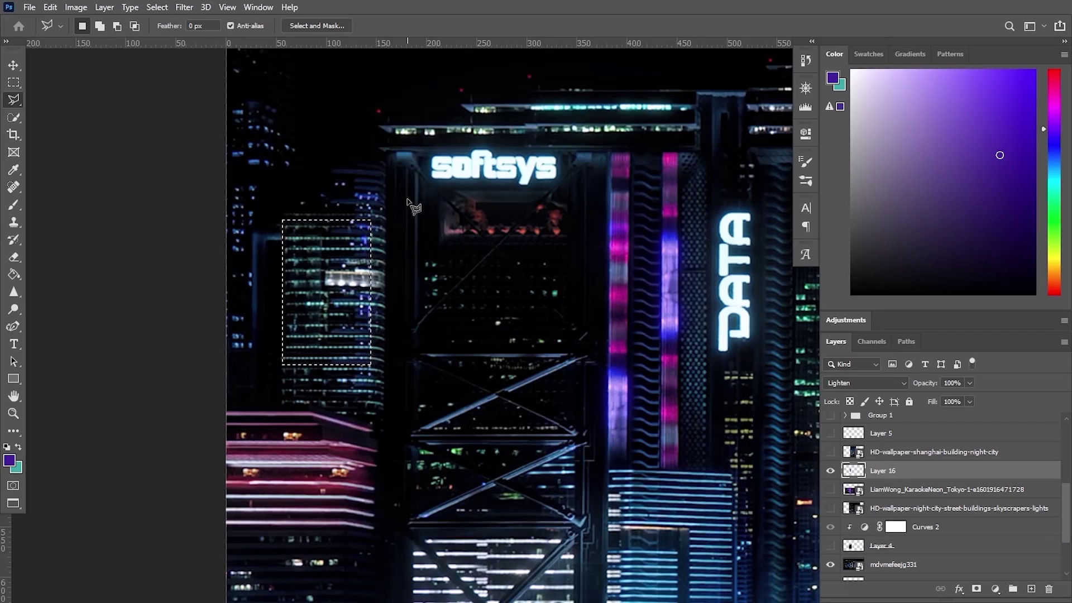
{"action": "scroll", "coordinate": [583, 308], "scroll_direction": "up", "scroll_amount": 1}
{"action": "key", "text": "ctrl+c"}
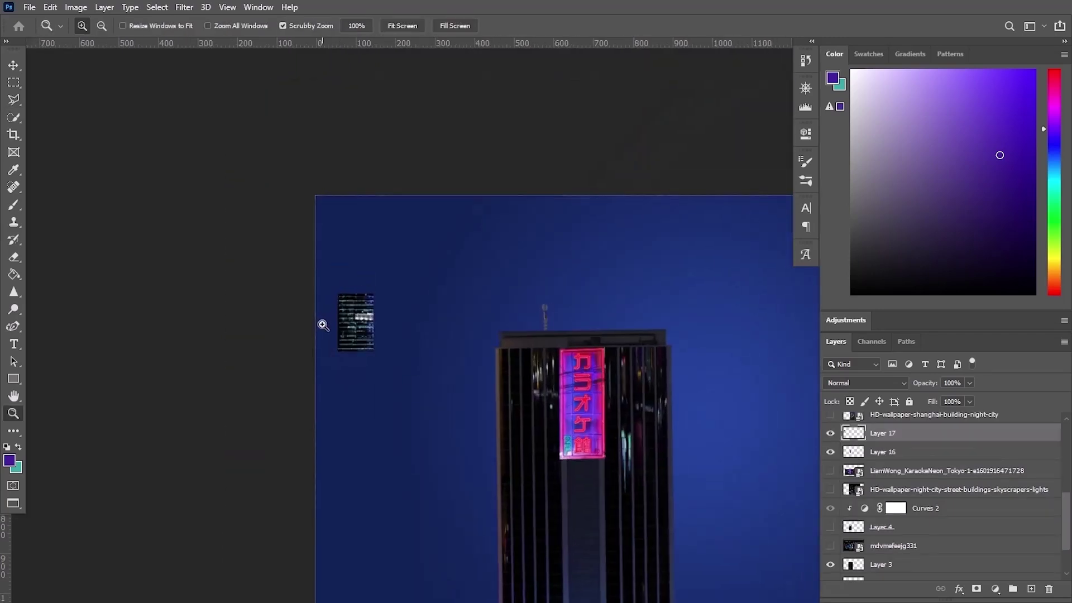
{"action": "left_click_drag", "start_coordinate": [324, 325], "coordinate": [611, 415], "text": "ctrl"}
{"action": "left_click", "coordinate": [598, 356]}
{"action": "key", "text": "ctrl+t"}
{"action": "left_click_drag", "start_coordinate": [618, 359], "coordinate": [558, 344]}
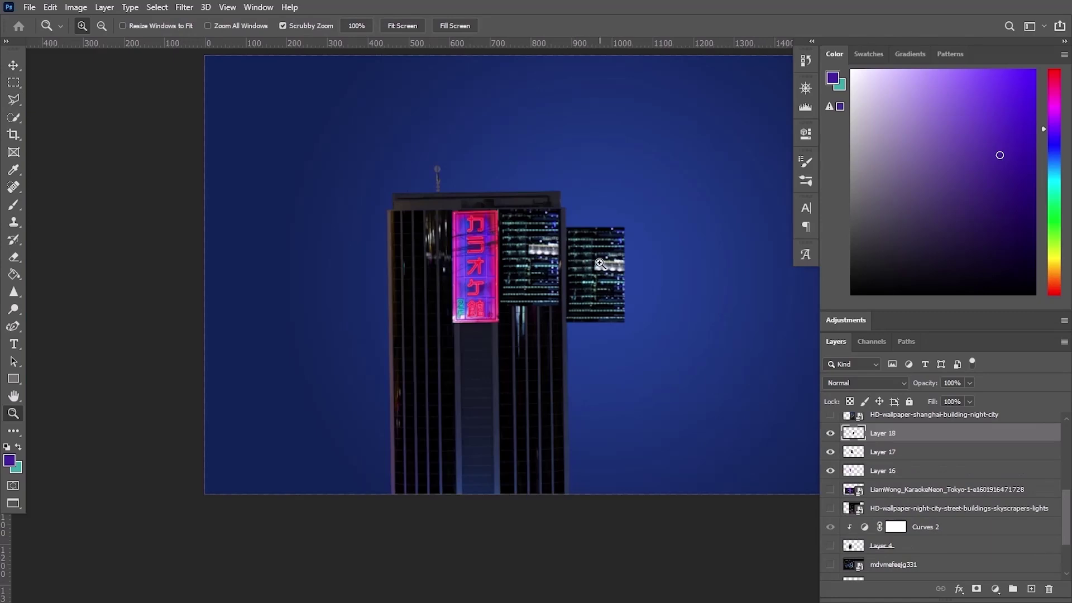
Step: Place duplicate window panels across the tower's lower facade and zoom in on the result
{"action": "key", "text": "v"}
{"action": "left_click_drag", "start_coordinate": [575, 259], "coordinate": [439, 413]}
{"action": "left_click_drag", "start_coordinate": [531, 263], "coordinate": [531, 397], "text": "alt"}
{"action": "key", "text": "z"}
{"action": "left_click", "coordinate": [503, 308]}
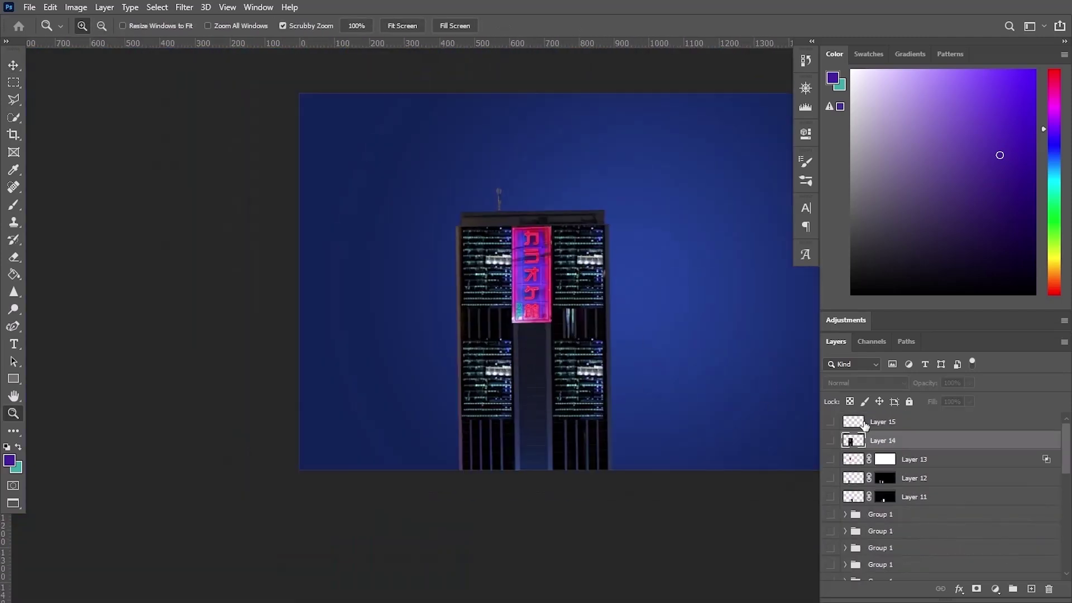
Step: On Layer 19, set Angled Strokes to direction balance 33, stroke length 4 and sharpness 3
{"action": "left_click_drag", "start_coordinate": [865, 425], "coordinate": [865, 427]}
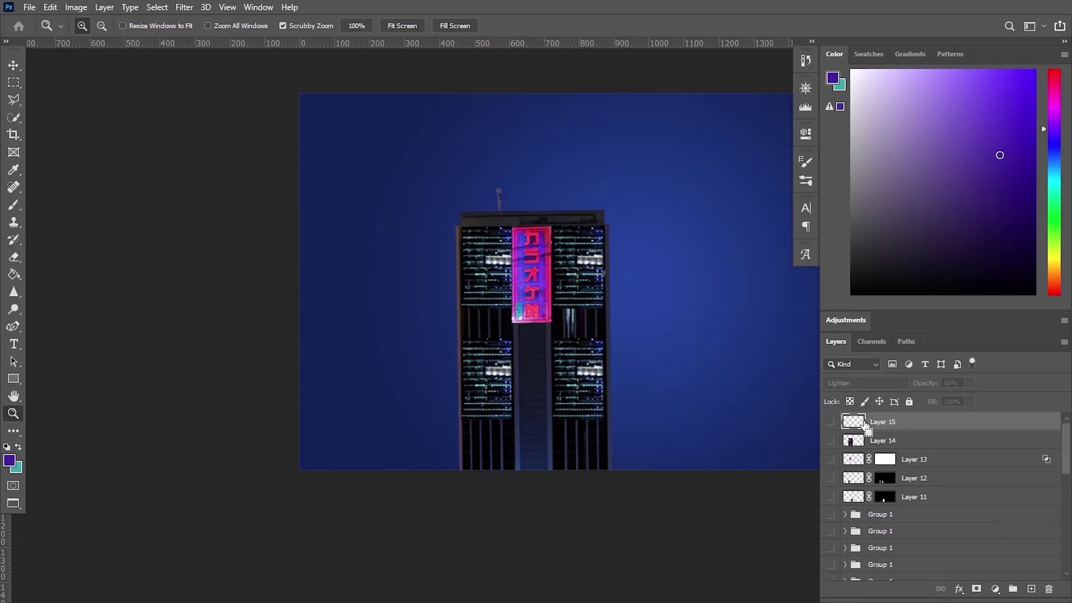
{"action": "scroll", "coordinate": [894, 491], "scroll_direction": "down", "scroll_amount": 3}
{"action": "left_click", "coordinate": [860, 544]}
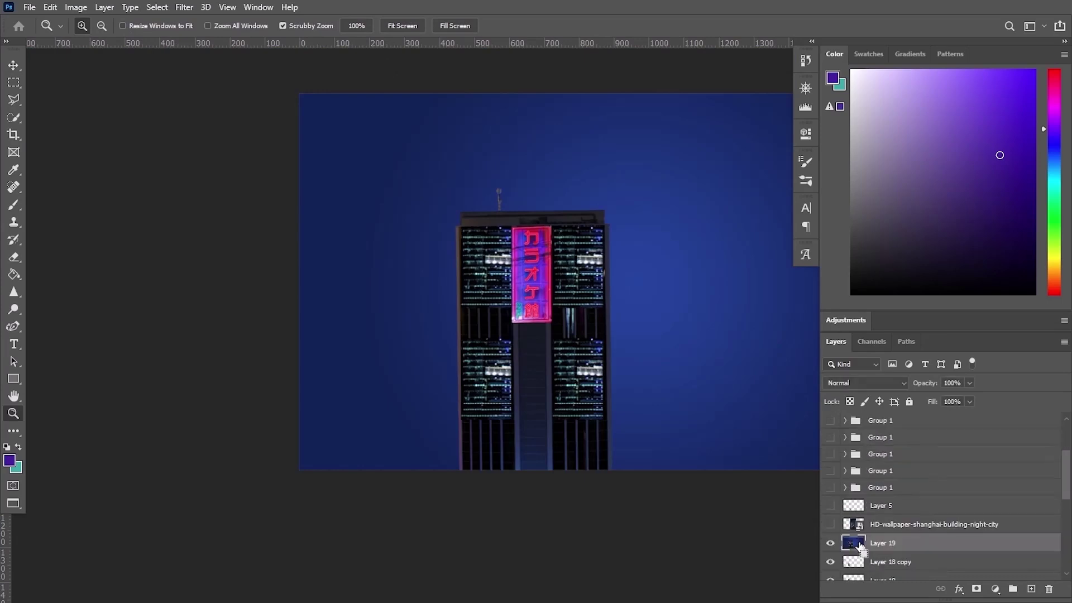
{"action": "scroll", "coordinate": [893, 502], "scroll_direction": "down", "scroll_amount": 3}
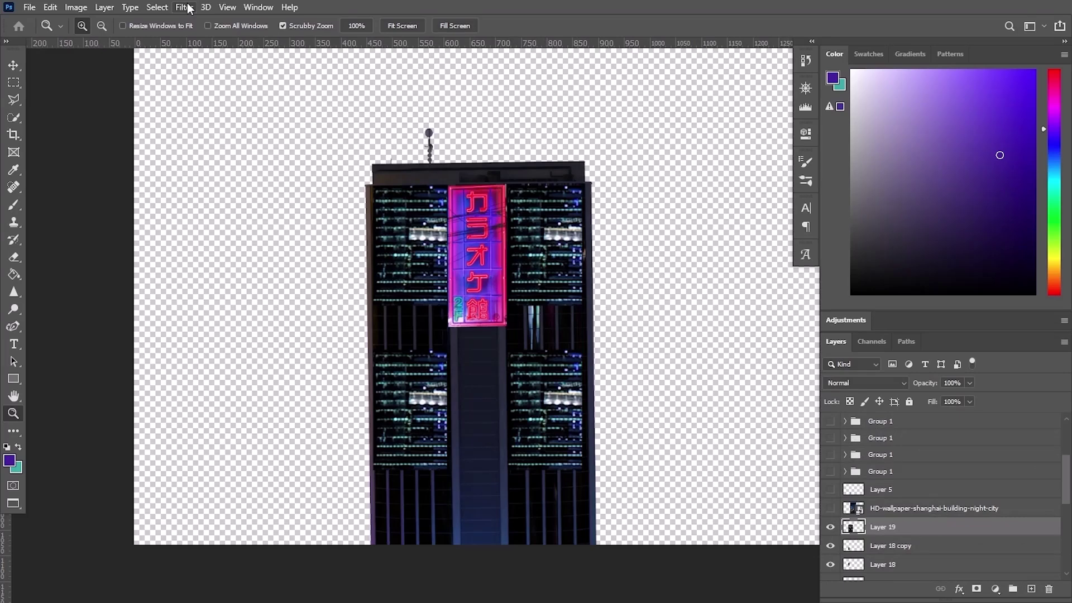
{"action": "left_click", "coordinate": [188, 7]}
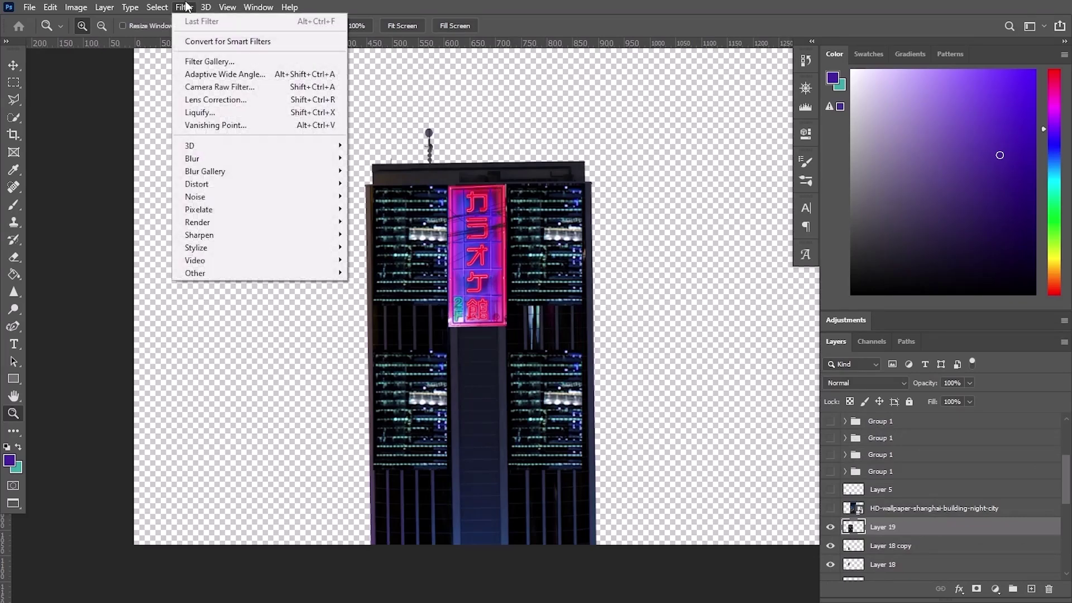
{"action": "left_click", "coordinate": [210, 62]}
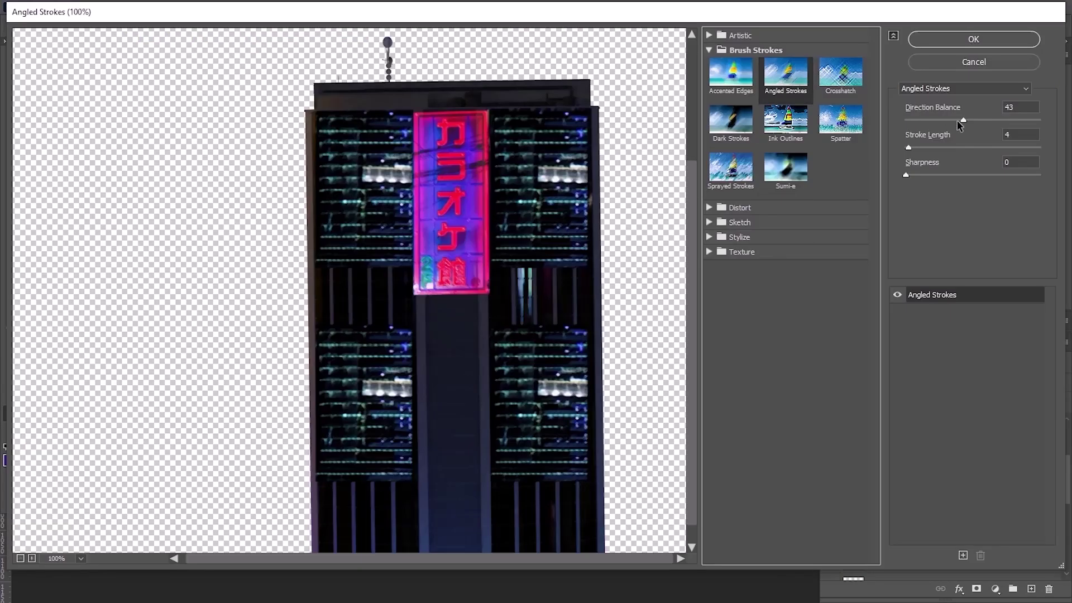
{"action": "left_click_drag", "start_coordinate": [964, 119], "coordinate": [883, 129]}
{"action": "left_click_drag", "start_coordinate": [981, 122], "coordinate": [955, 123]}
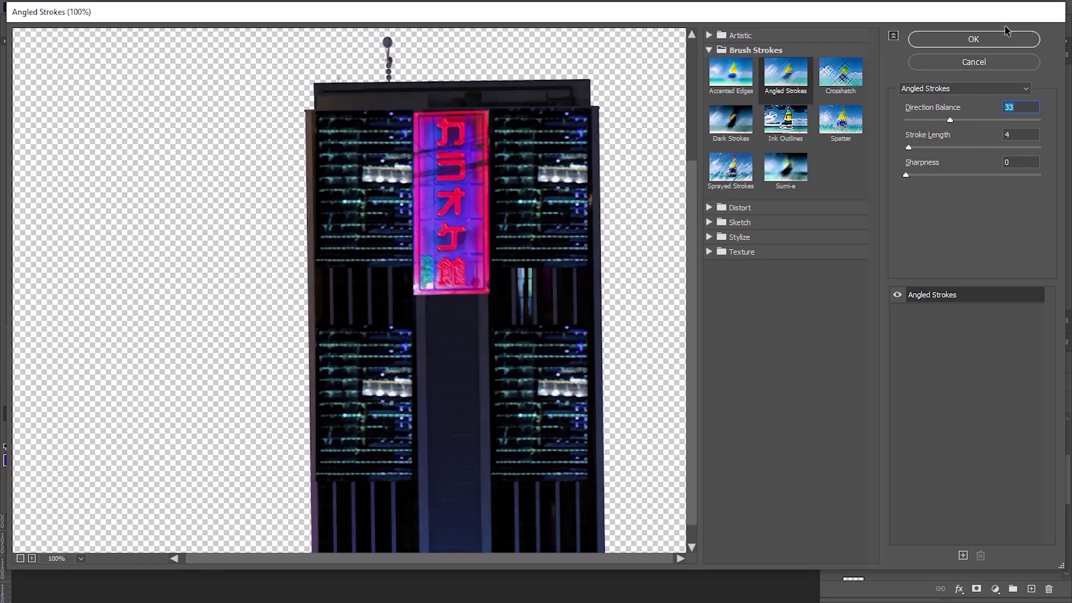
{"action": "key", "text": "Tab"}
{"action": "key", "text": "Tab"}
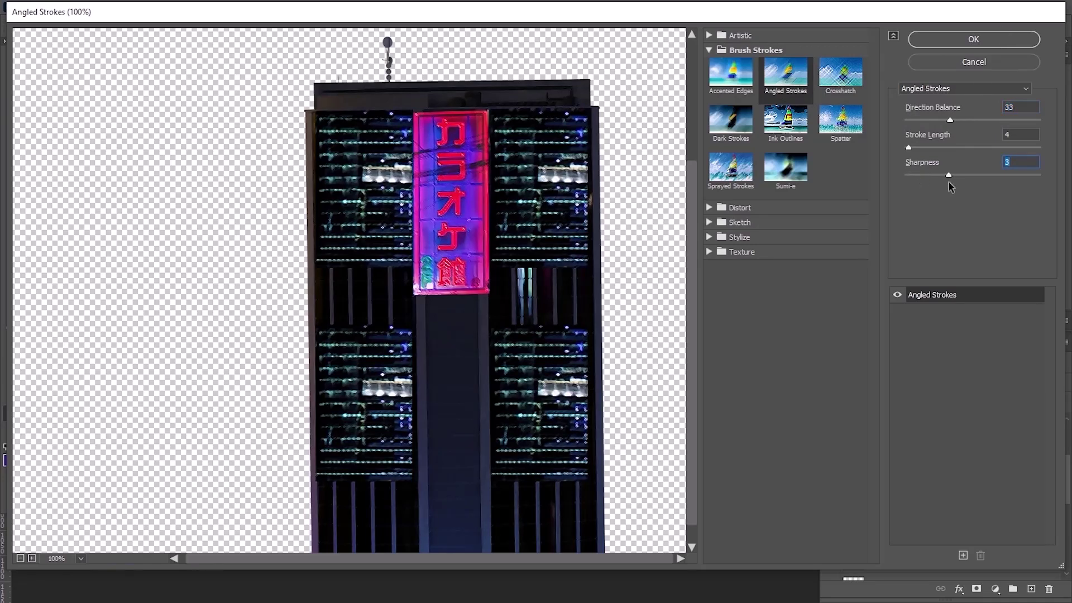
Step: Apply Angled Strokes and Accented Edges, then posterize the tower layer at 55 levels
{"action": "left_click", "coordinate": [973, 38]}
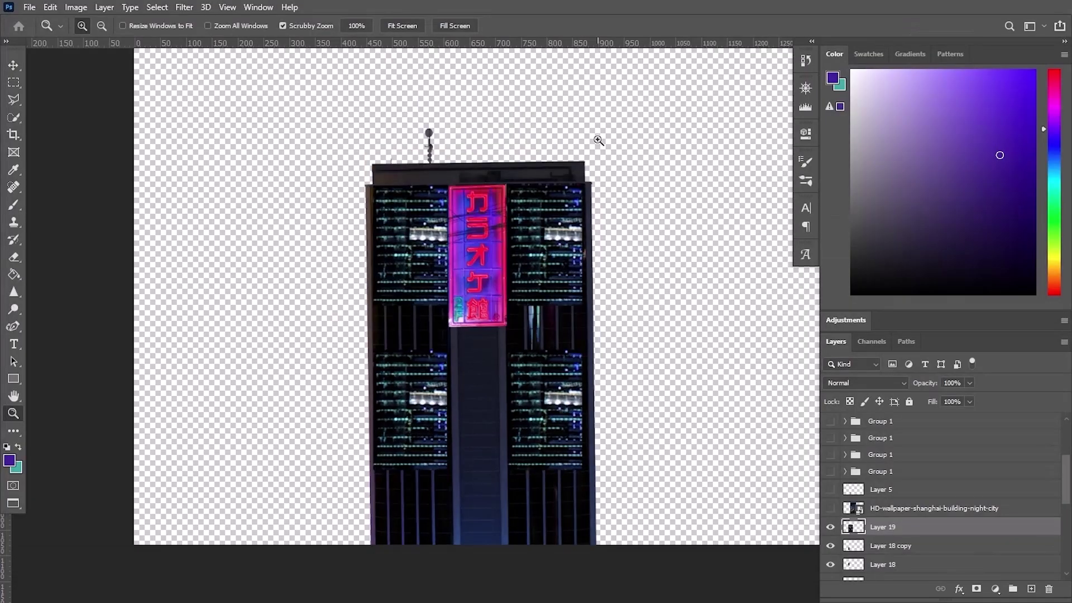
{"action": "left_click", "coordinate": [184, 7]}
{"action": "left_click", "coordinate": [209, 61]}
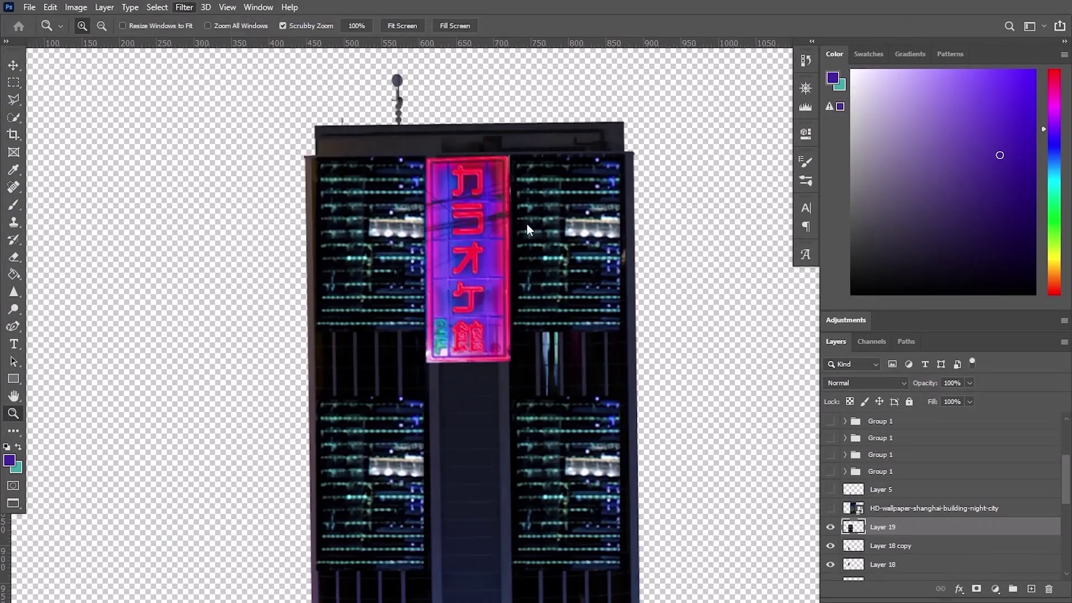
{"action": "left_click", "coordinate": [739, 91]}
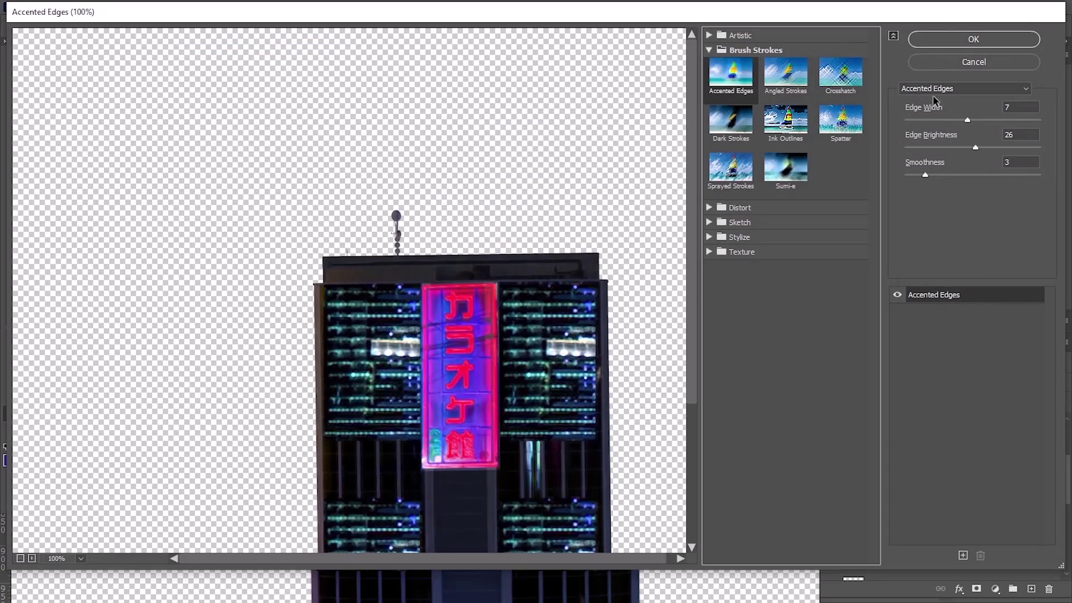
{"action": "left_click", "coordinate": [76, 7]}
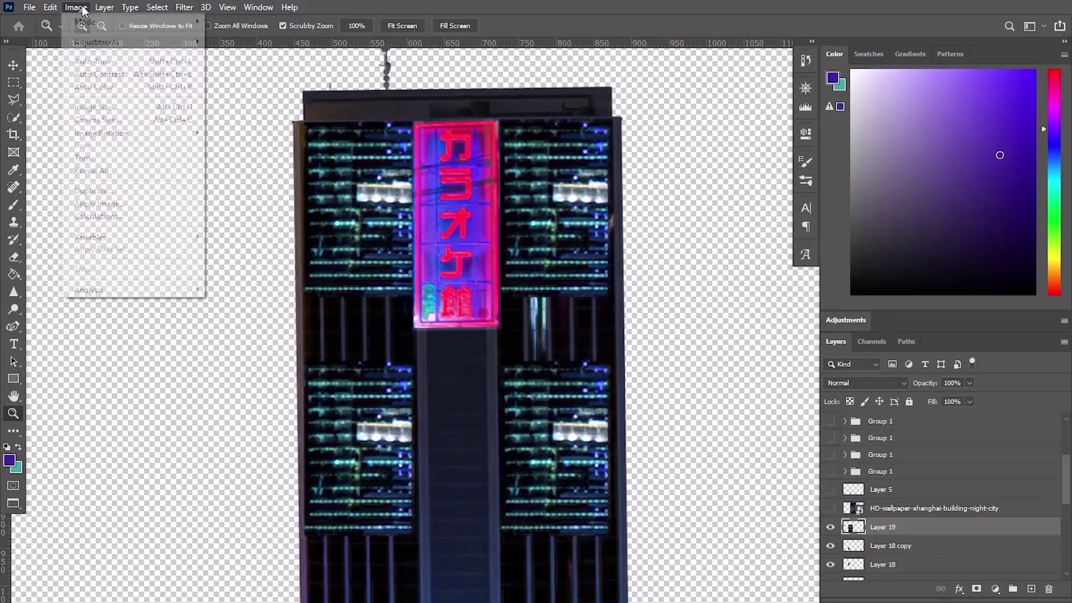
{"action": "mouse_move", "coordinate": [98, 41]}
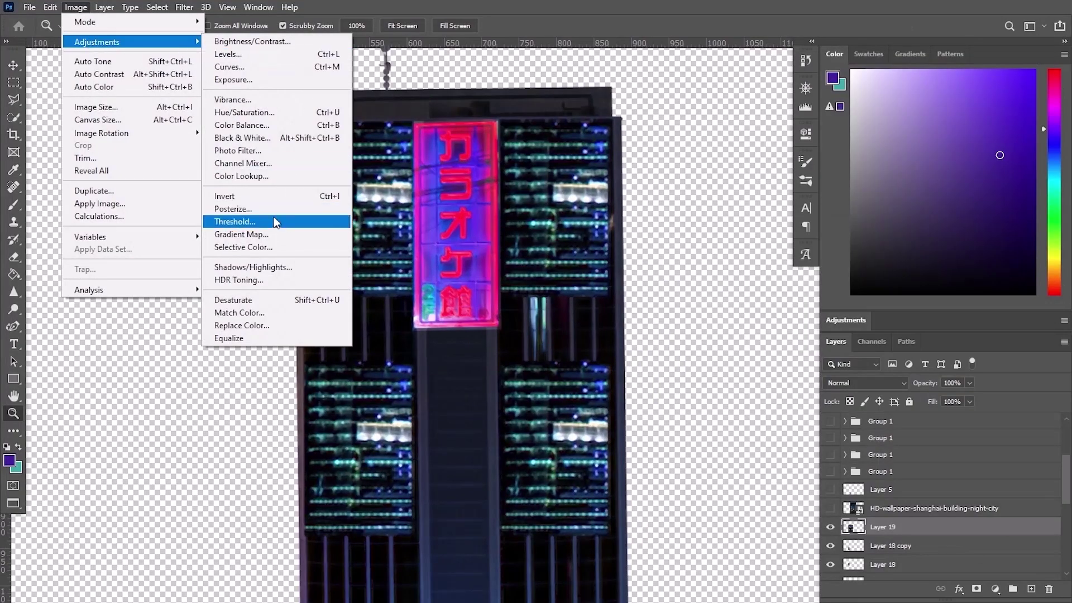
{"action": "left_click", "coordinate": [267, 211]}
{"action": "left_click_drag", "start_coordinate": [731, 133], "coordinate": [767, 133]}
{"action": "key", "text": "Return"}
Step: Stamp the tower into a new layer, posterize it at 38 levels, and lower its opacity to 32%
{"action": "key", "text": "z"}
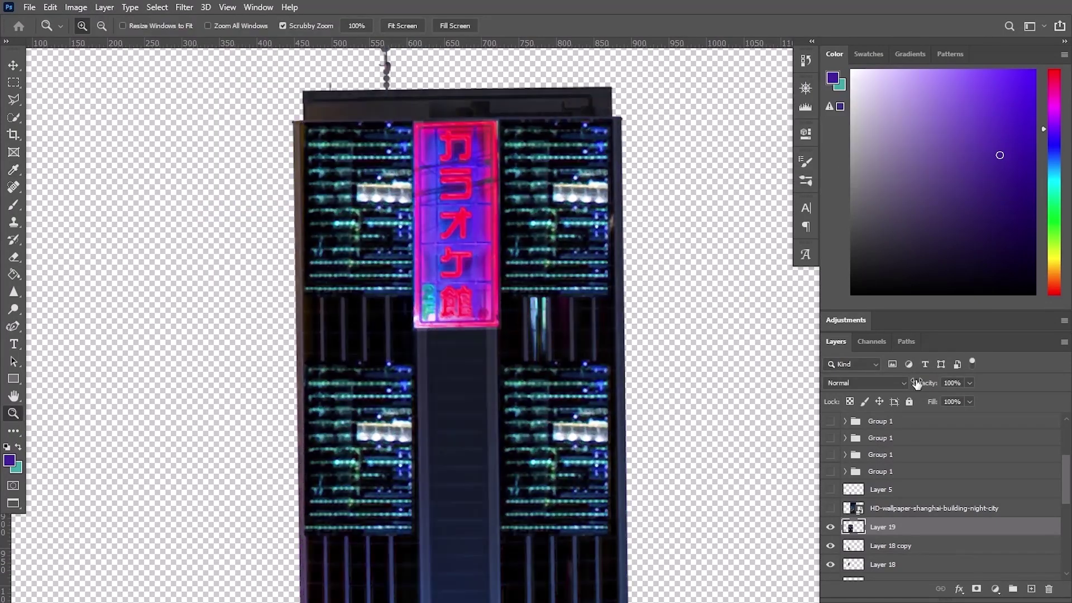
{"action": "key", "text": "ctrl+shift+alt+e"}
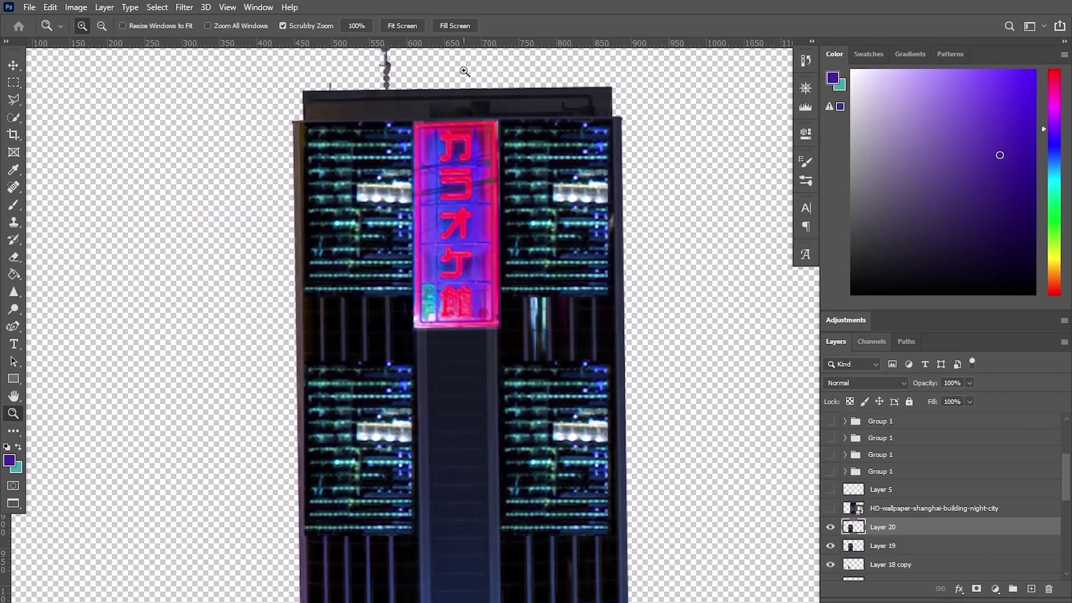
{"action": "left_click", "coordinate": [76, 7]}
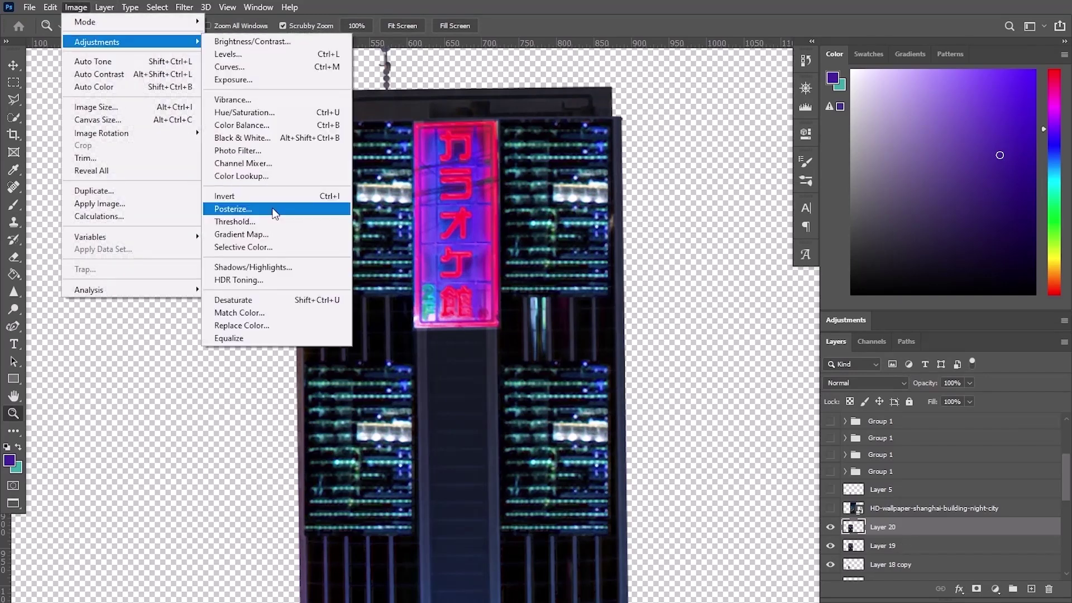
{"action": "left_click", "coordinate": [275, 211]}
{"action": "left_click_drag", "start_coordinate": [731, 133], "coordinate": [751, 133]}
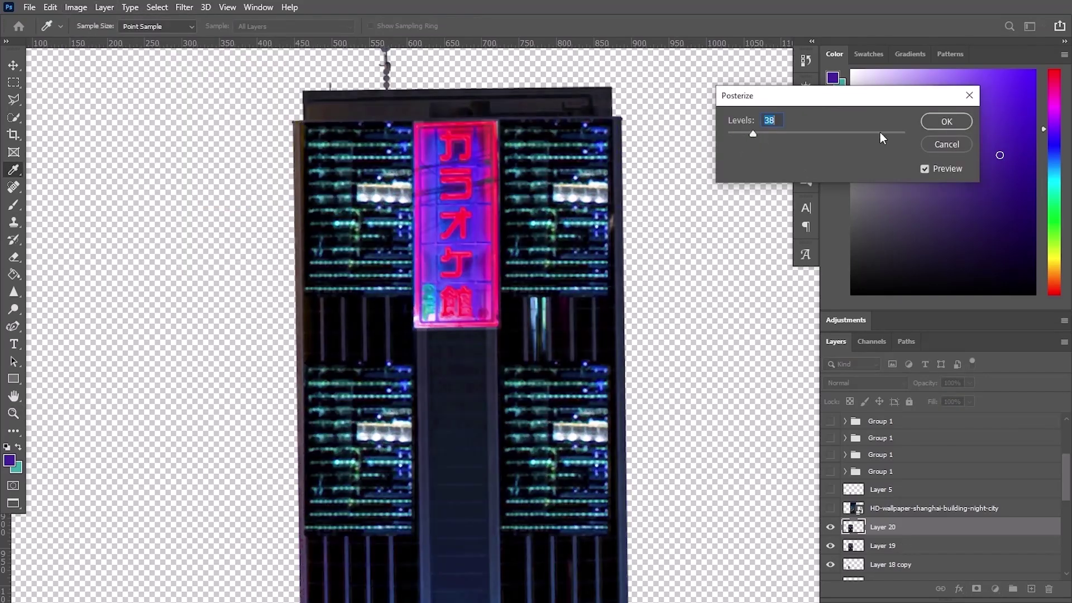
{"action": "left_click", "coordinate": [952, 122]}
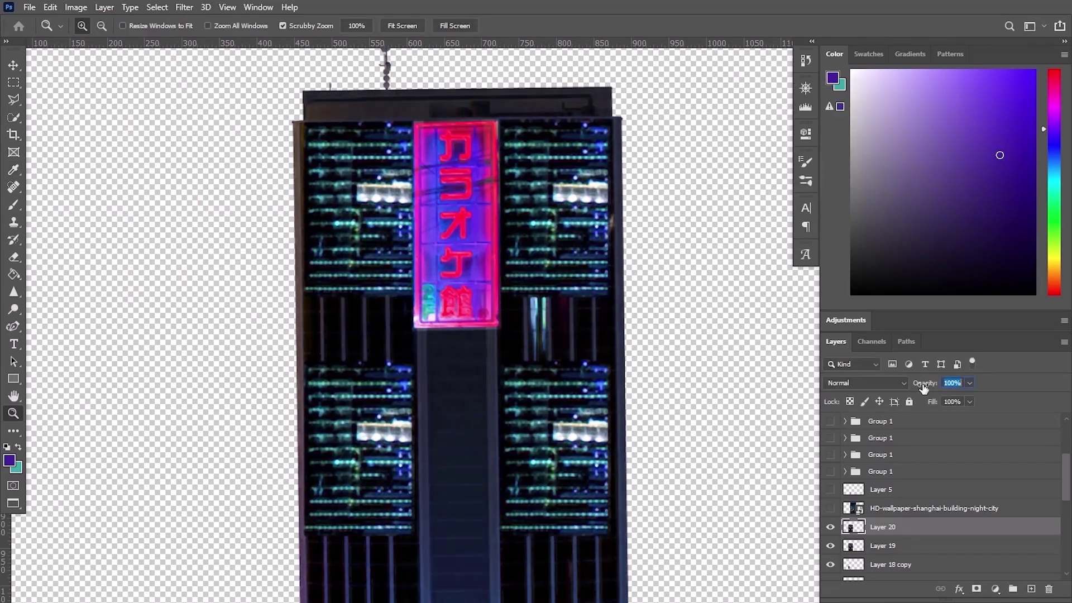
{"action": "left_click_drag", "start_coordinate": [932, 385], "coordinate": [907, 386]}
Step: Apply a 0.7 px Gaussian Blur to the new layer
{"action": "left_click", "coordinate": [417, 105]}
{"action": "left_click", "coordinate": [185, 7]}
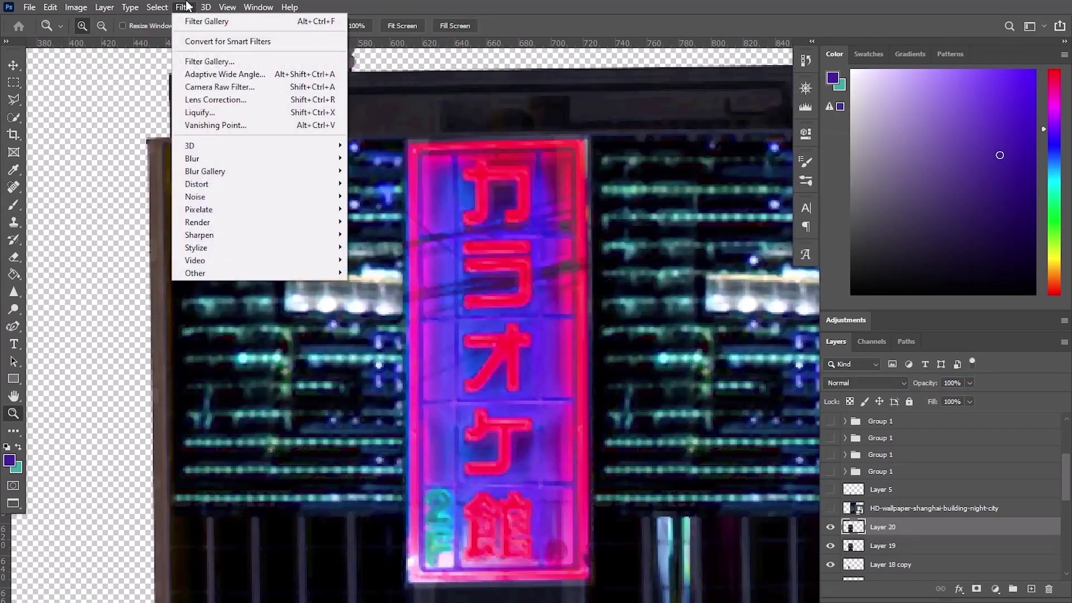
{"action": "mouse_move", "coordinate": [207, 162]}
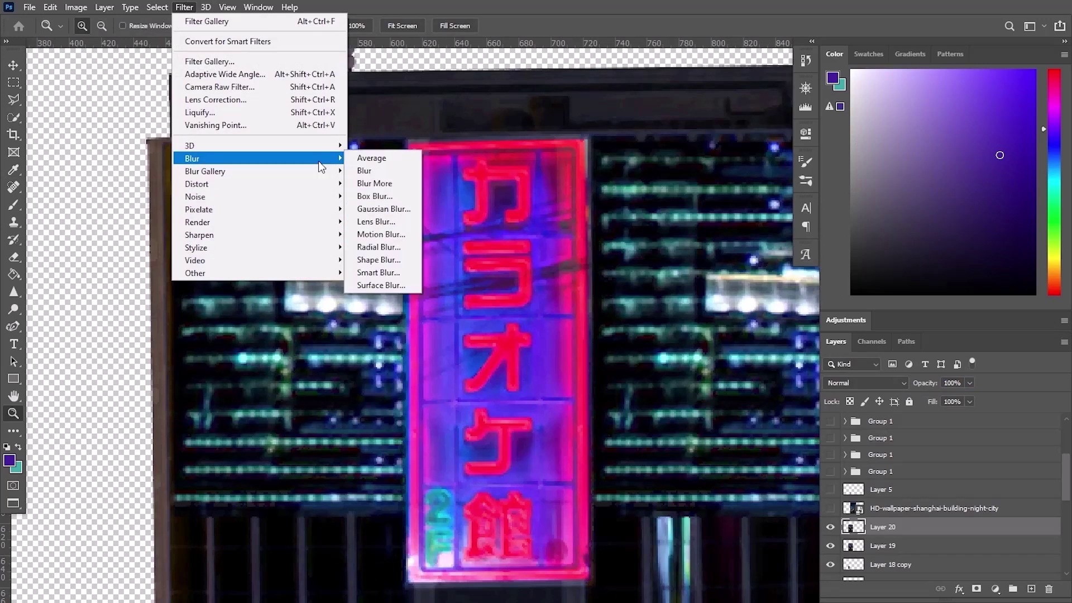
{"action": "left_click", "coordinate": [407, 210]}
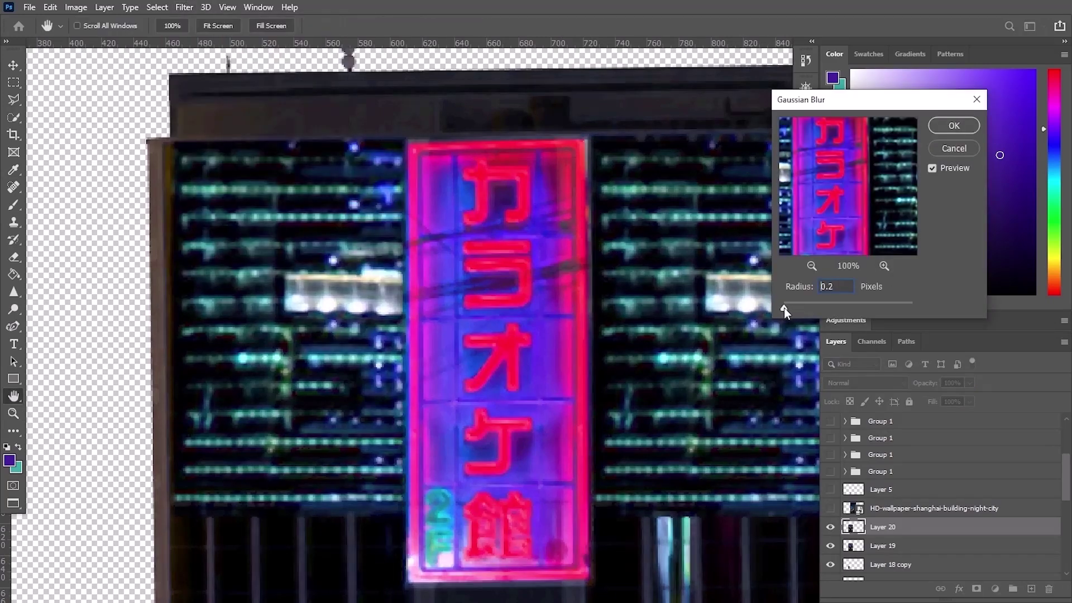
{"action": "left_click", "coordinate": [788, 308]}
{"action": "left_click_drag", "start_coordinate": [789, 310], "coordinate": [786, 310]}
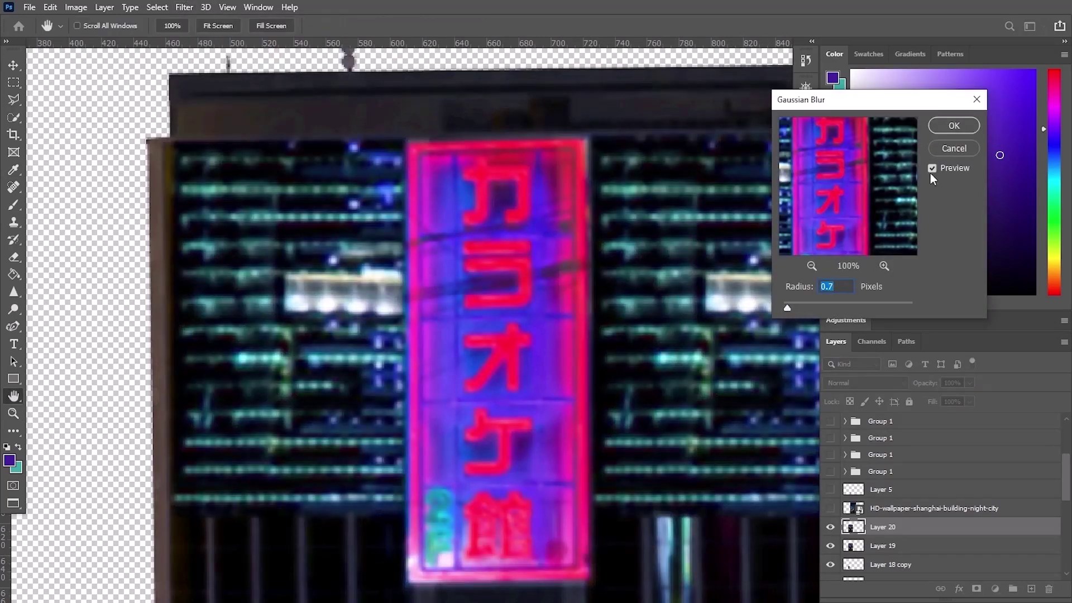
{"action": "left_click", "coordinate": [954, 126]}
Step: Zoom out and centre the tower, toggle Layer 14's visibility, and pan up to the building tops
{"action": "key", "text": "z"}
{"action": "key", "text": "ctrl+minus"}
{"action": "key", "text": "ctrl+minus"}
{"action": "key", "text": "ctrl+minus"}
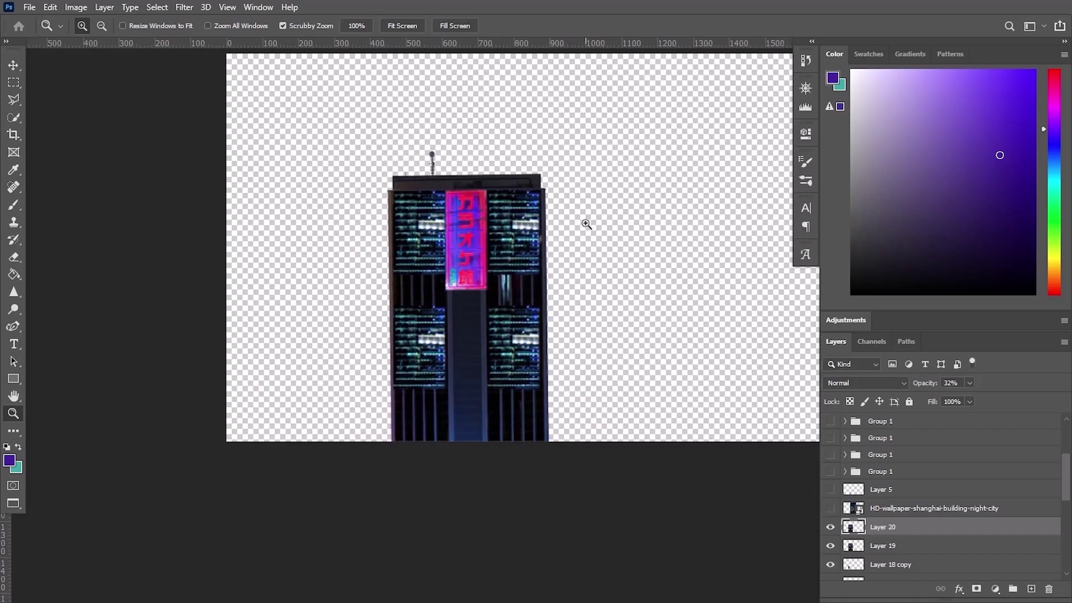
{"action": "left_click_drag", "start_coordinate": [610, 223], "coordinate": [511, 222]}
{"action": "scroll", "coordinate": [512, 222], "scroll_direction": "up", "scroll_amount": 5, "text": "alt"}
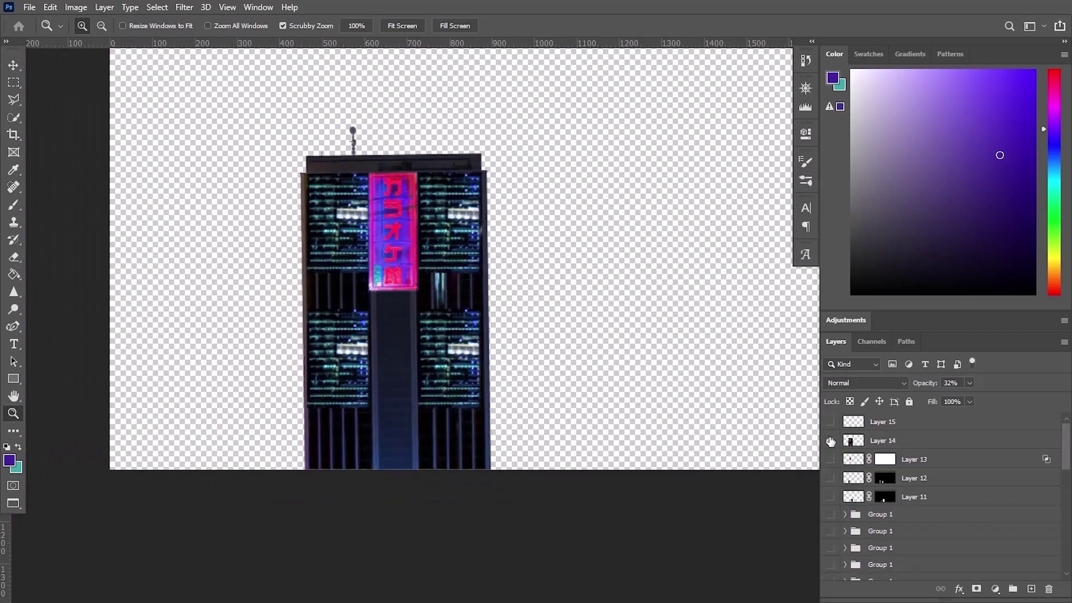
{"action": "left_click", "coordinate": [831, 440]}
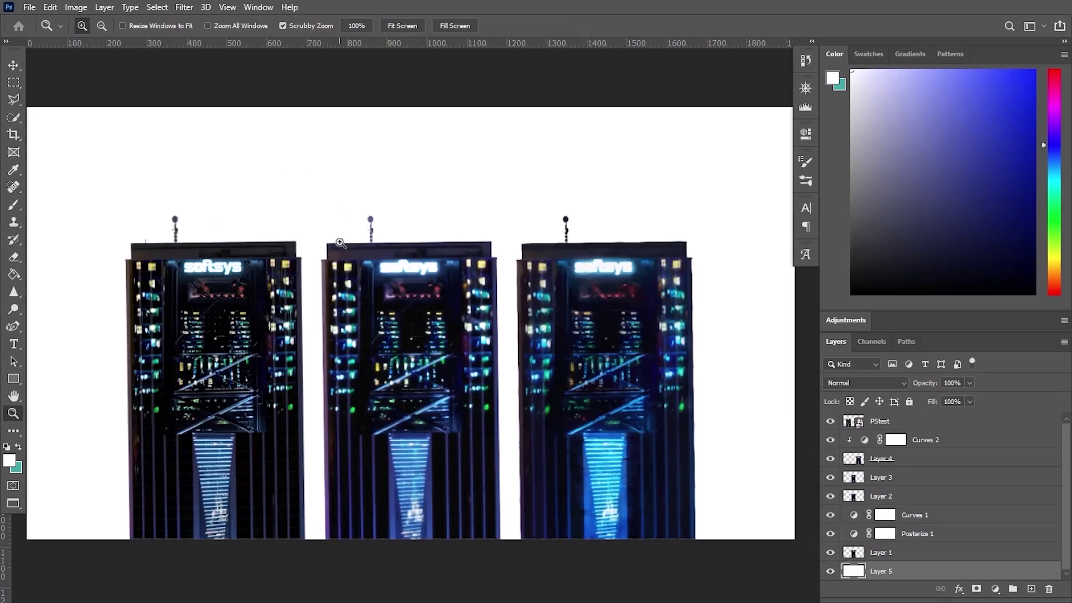
{"action": "scroll", "coordinate": [358, 241], "scroll_direction": "up", "scroll_amount": 3, "text": "alt"}
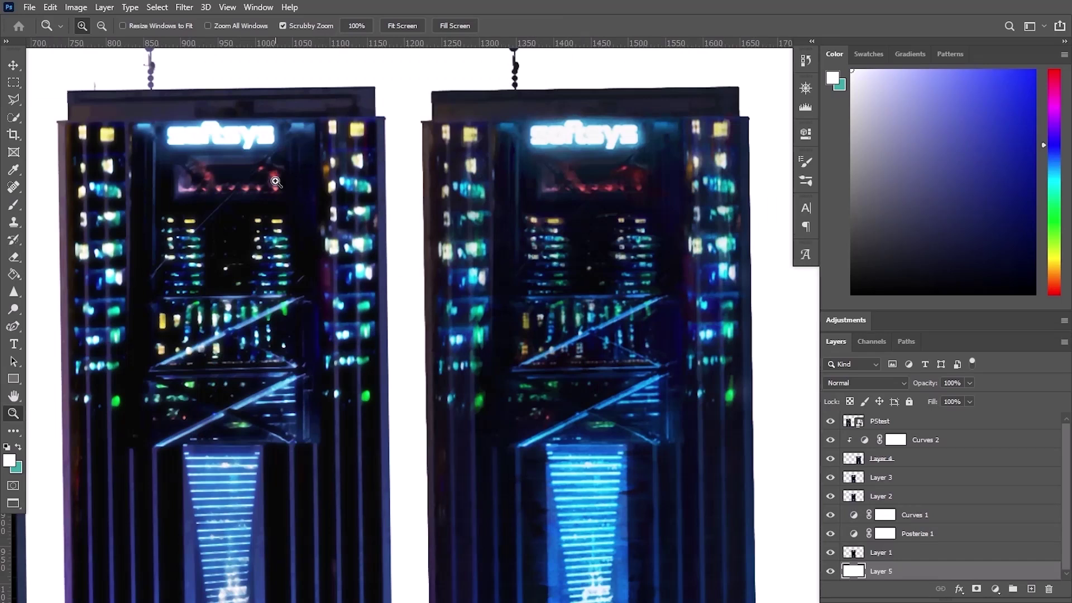
{"action": "scroll", "coordinate": [276, 181], "scroll_direction": "down", "scroll_amount": 3, "text": "alt"}
{"action": "scroll", "coordinate": [320, 266], "scroll_direction": "up", "scroll_amount": 5, "text": "alt"}
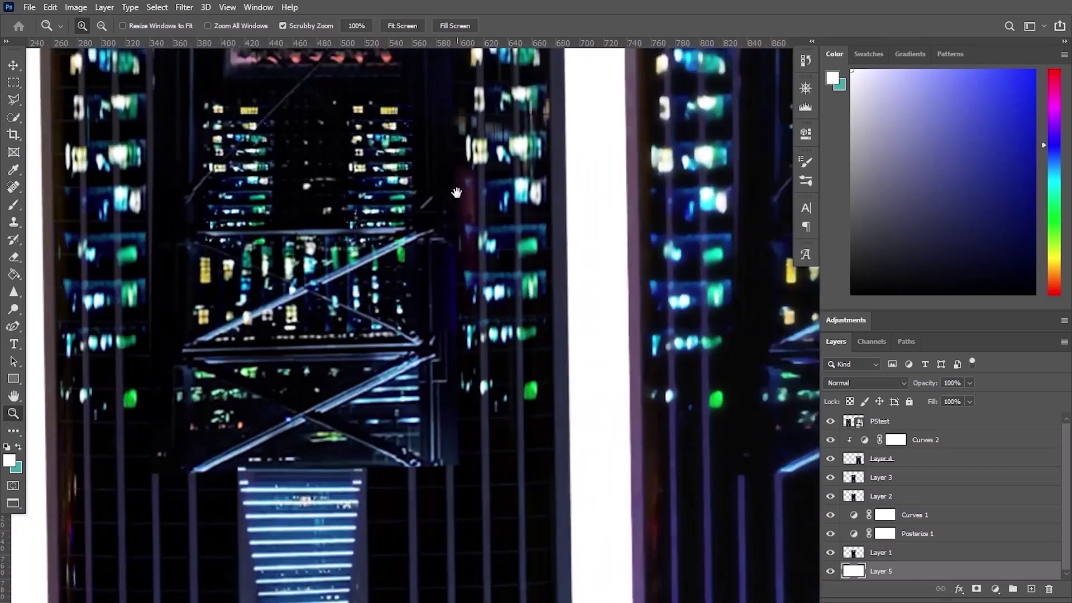
{"action": "left_click_drag", "start_coordinate": [320, 266], "coordinate": [27, 326]}
{"action": "scroll", "coordinate": [408, 210], "scroll_direction": "down", "scroll_amount": 3, "text": "alt"}
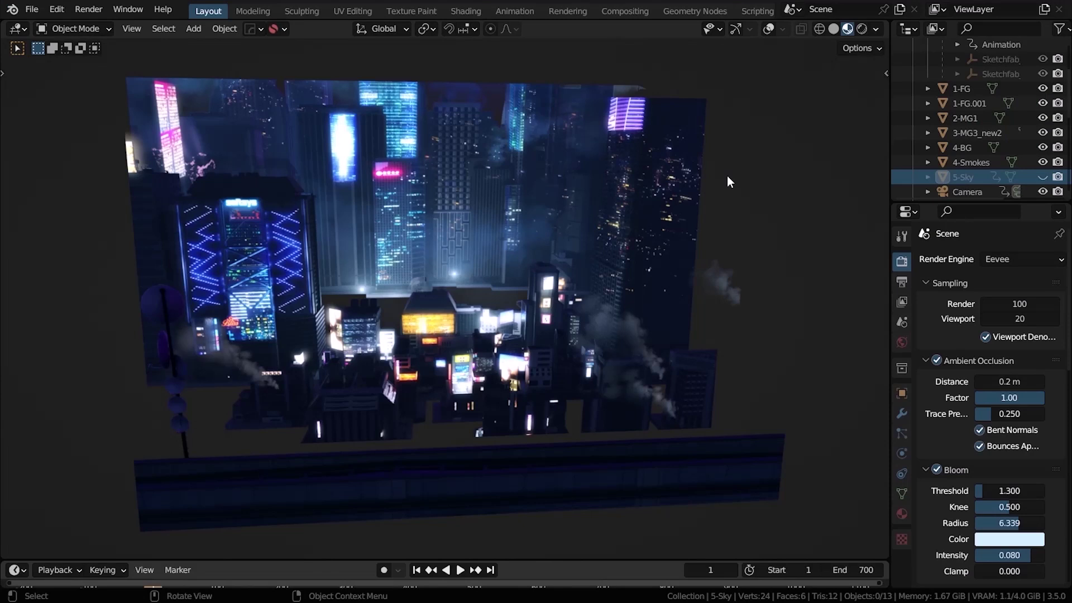
Step: Orbit around the neon city, selecting the 1-FG and 4-BG layers to check their depth separation
{"action": "scroll", "coordinate": [727, 175], "scroll_direction": "down", "scroll_amount": 3}
{"action": "left_click", "coordinate": [504, 219]}
{"action": "middle_click_drag", "start_coordinate": [504, 219], "coordinate": [688, 379]}
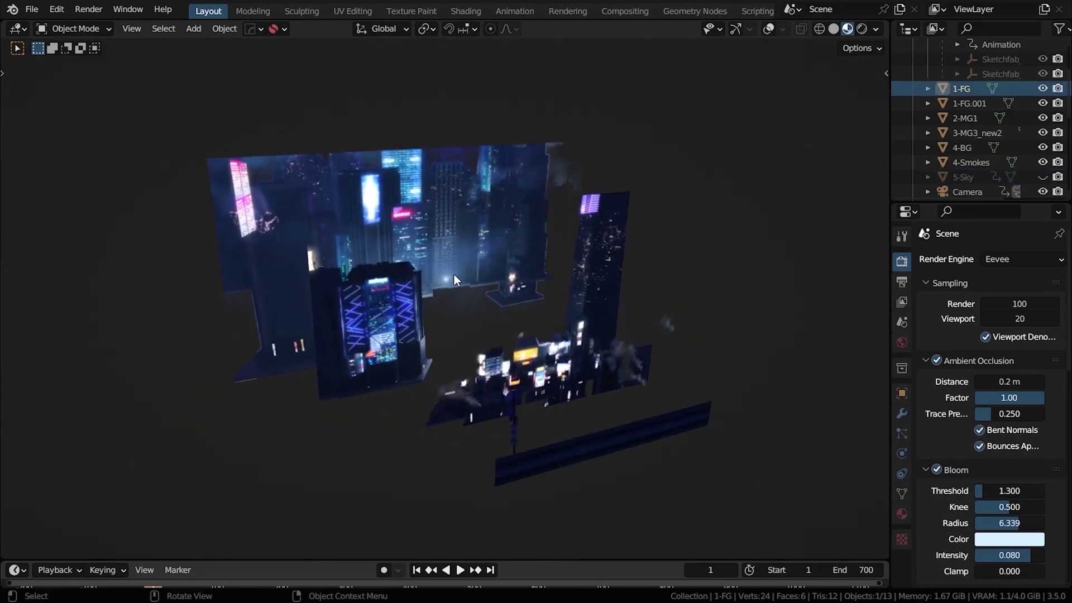
{"action": "left_click", "coordinate": [385, 293]}
{"action": "middle_click_drag", "start_coordinate": [386, 293], "coordinate": [554, 229]}
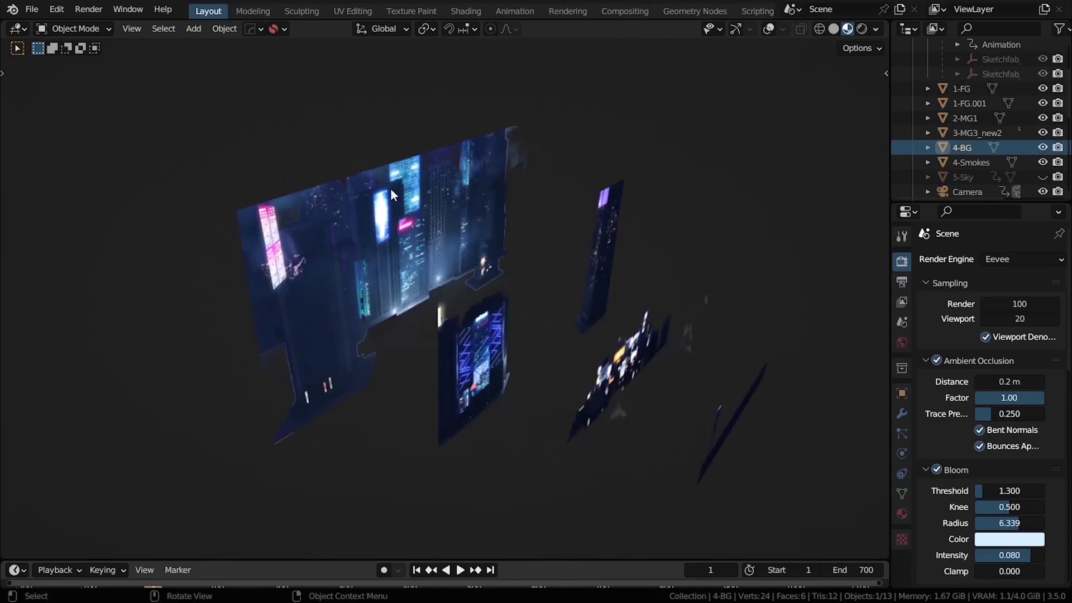
{"action": "scroll", "coordinate": [556, 266], "scroll_direction": "down", "scroll_amount": 5}
Step: Look through the scene camera, unhide 5-Sky, and play the animation with an enlarged timeline
{"action": "left_click", "coordinate": [277, 297]}
{"action": "key", "text": "KP_0"}
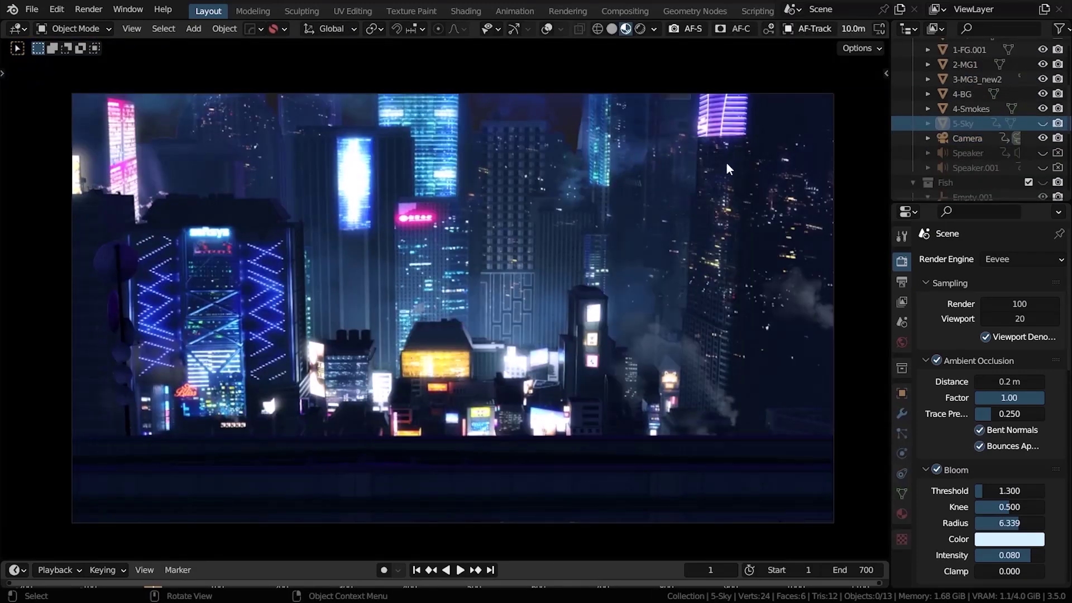
{"action": "left_click", "coordinate": [1042, 123]}
{"action": "key", "text": "space"}
{"action": "left_click_drag", "start_coordinate": [152, 562], "coordinate": [475, 553]}
Step: Stop Blender playback and show the Sketchfab Humpback Whale model page full-screen
{"action": "key", "text": "Escape"}
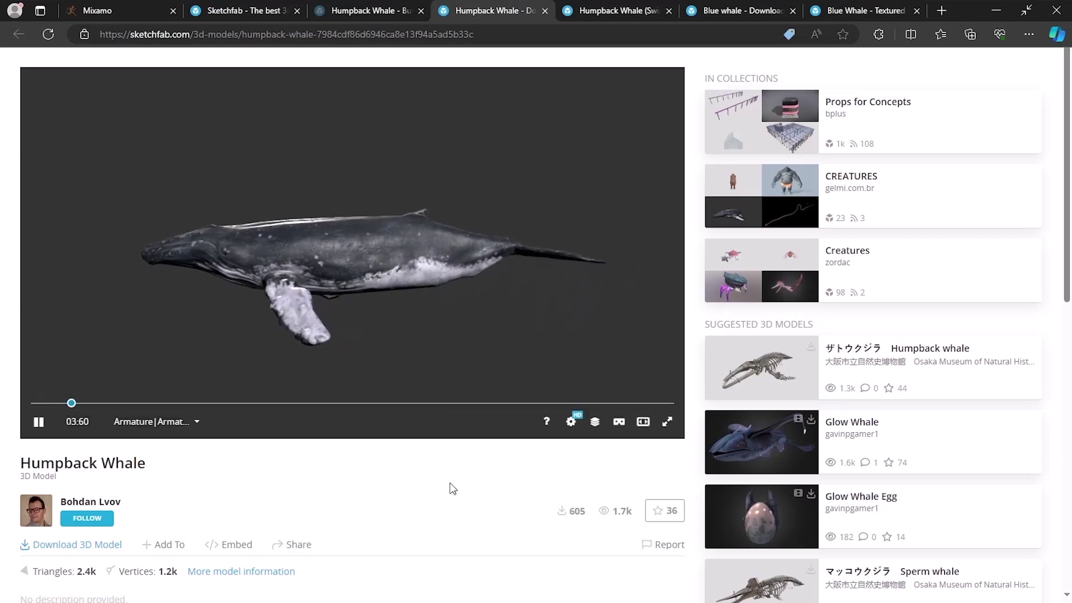
{"action": "key", "text": "F11"}
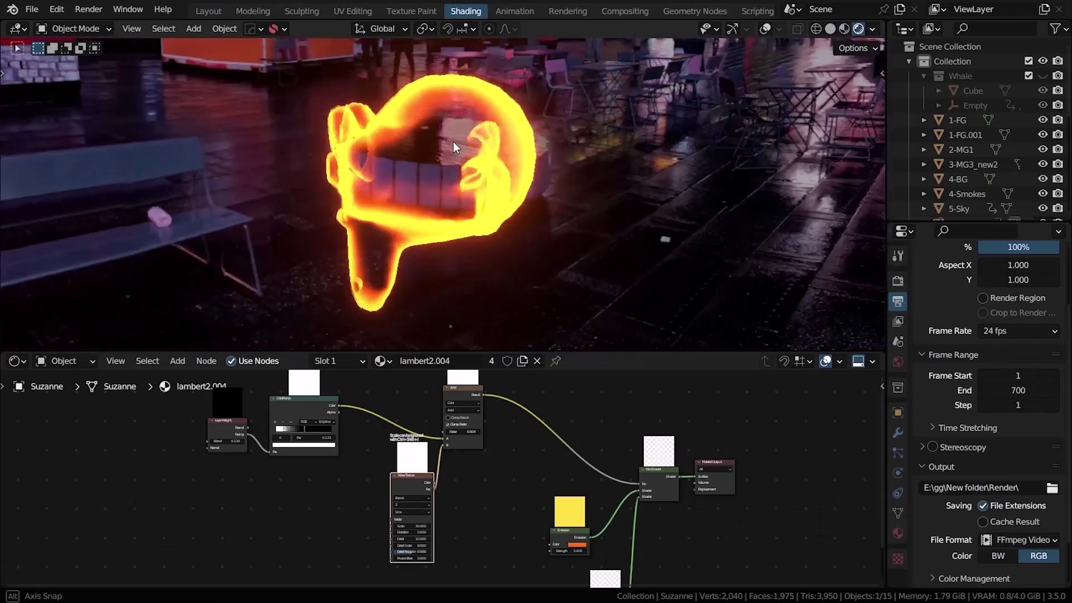
Step: Orbit around the glowing Suzanne and frame its whole material node tree
{"action": "middle_click_drag", "start_coordinate": [453, 146], "coordinate": [506, 146]}
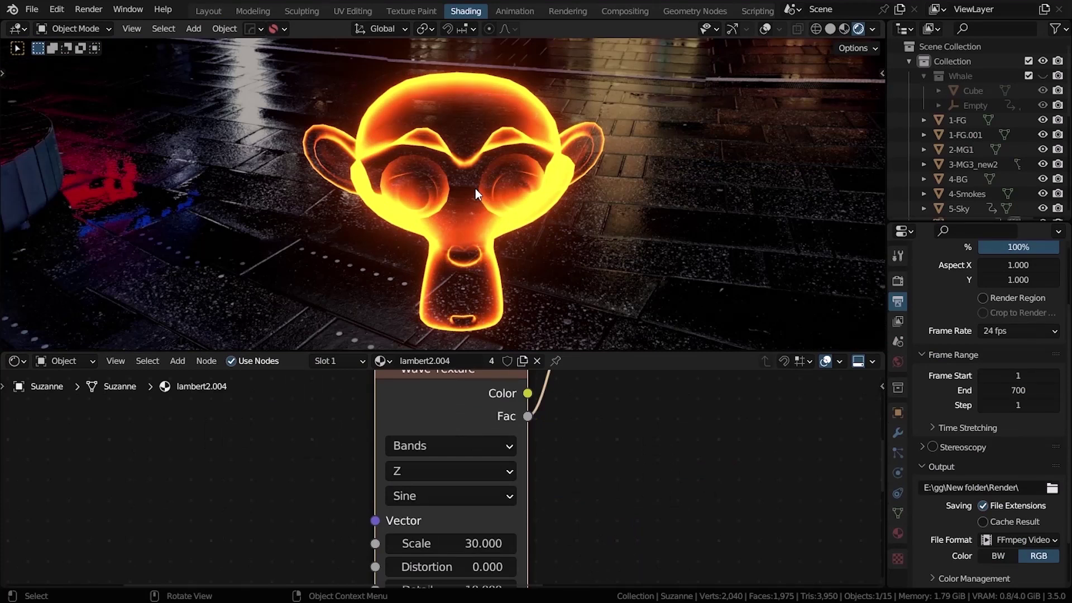
{"action": "scroll", "coordinate": [462, 425], "scroll_direction": "down", "scroll_amount": 5}
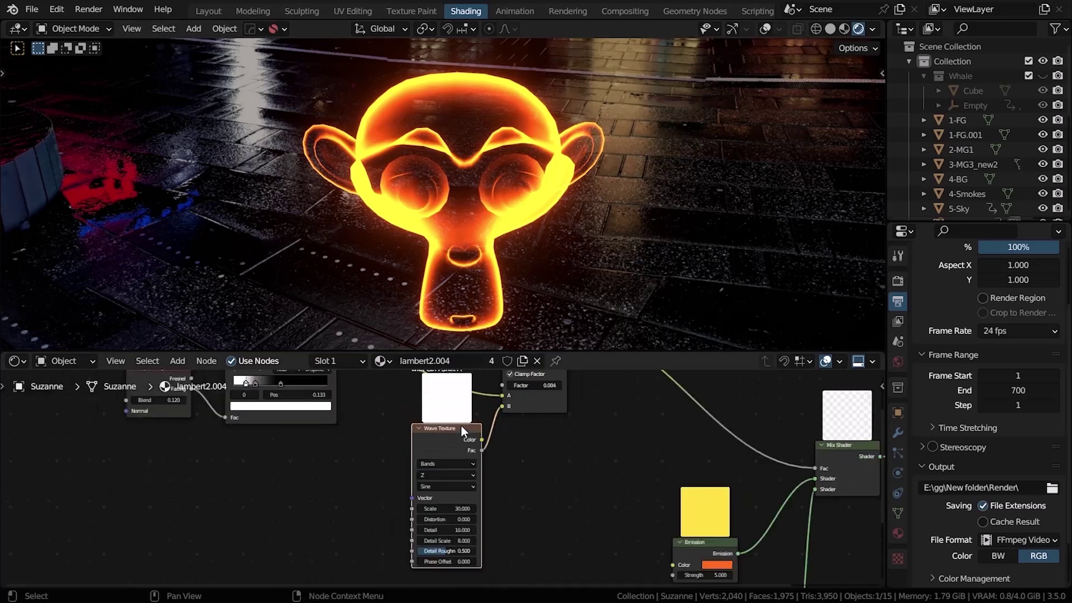
{"action": "key", "text": "Home"}
{"action": "scroll", "coordinate": [615, 490], "scroll_direction": "up", "scroll_amount": 5}
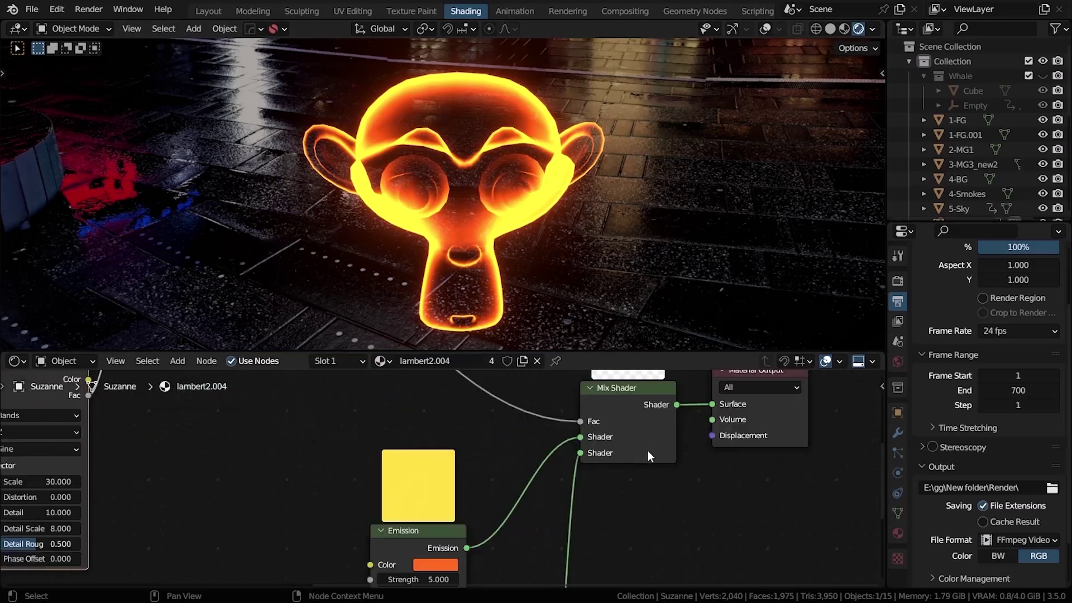
Step: Pan through the Emission, Transparent BSDF, ColorRamp, Wave Texture, Mix Shader and Add nodes
{"action": "middle_click_drag", "start_coordinate": [644, 456], "coordinate": [449, 409]}
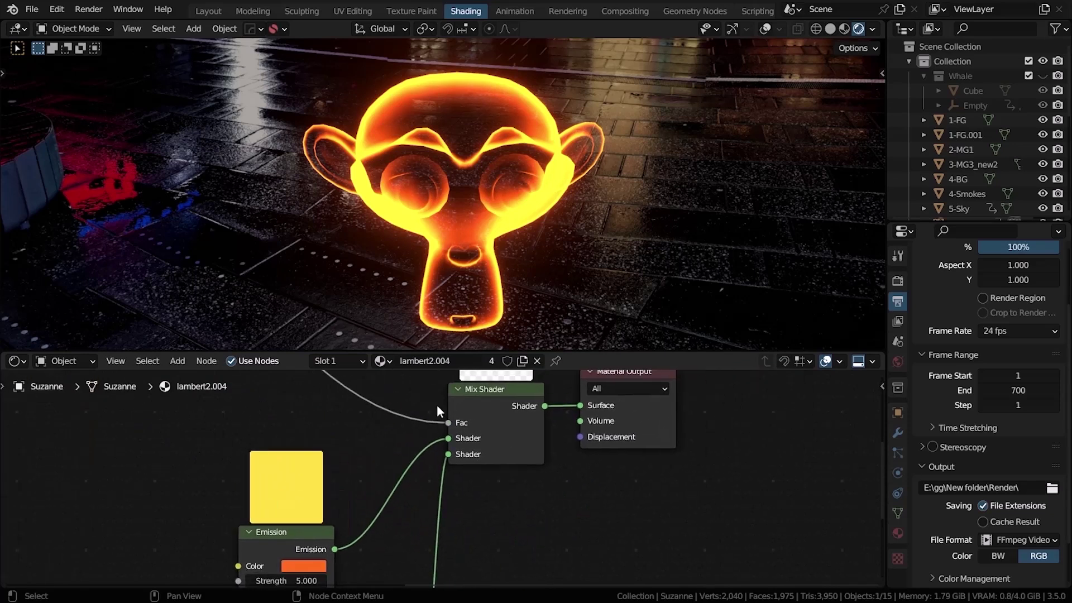
{"action": "middle_click_drag", "start_coordinate": [443, 500], "coordinate": [541, 424]}
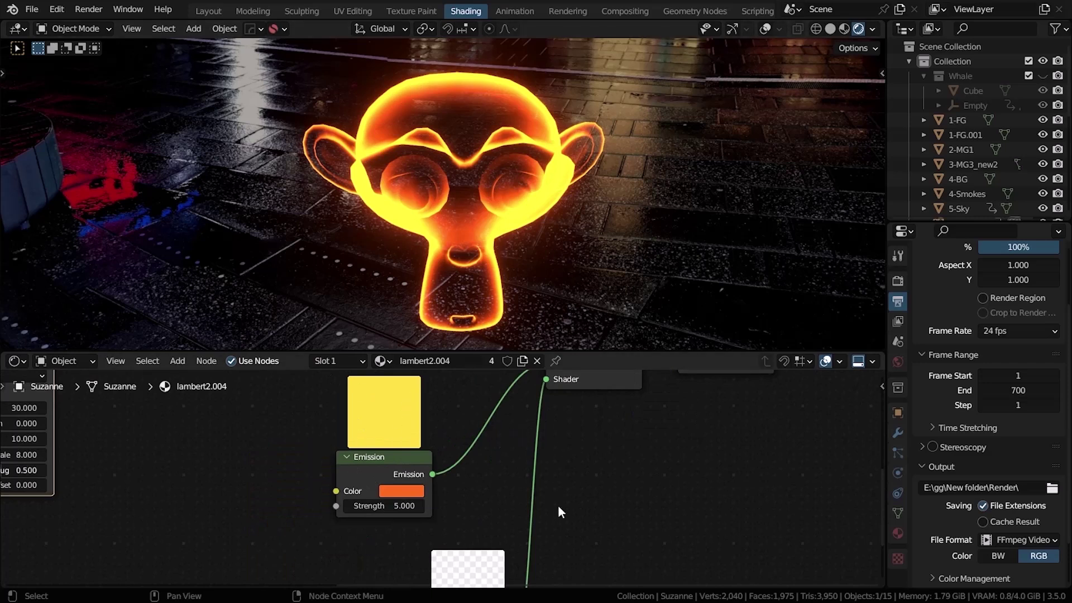
{"action": "middle_click_drag", "start_coordinate": [557, 502], "coordinate": [484, 443]}
{"action": "middle_click_drag", "start_coordinate": [525, 478], "coordinate": [402, 448]}
{"action": "middle_click_drag", "start_coordinate": [624, 410], "coordinate": [286, 451]}
{"action": "scroll", "coordinate": [524, 431], "scroll_direction": "down", "scroll_amount": 2}
{"action": "middle_click_drag", "start_coordinate": [525, 431], "coordinate": [356, 439]}
Step: Set the Wave Texture direction to Z and raise the Add node Factor to 0.038
{"action": "scroll", "coordinate": [386, 407], "scroll_direction": "up", "scroll_amount": 1}
{"action": "middle_click_drag", "start_coordinate": [386, 406], "coordinate": [545, 422]}
{"action": "middle_click_drag", "start_coordinate": [505, 454], "coordinate": [539, 304]}
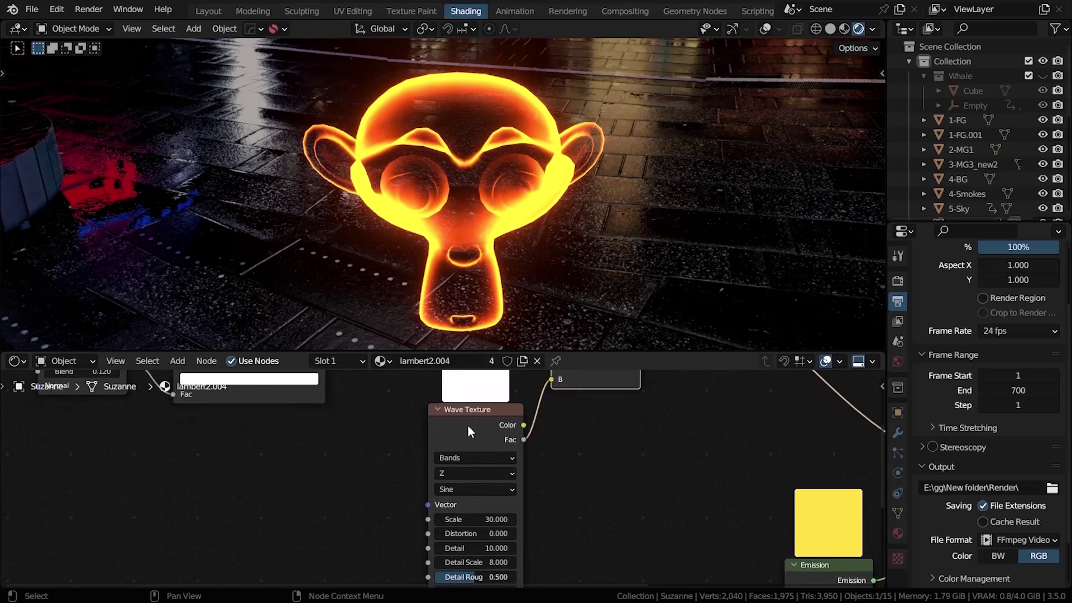
{"action": "scroll", "coordinate": [468, 441], "scroll_direction": "up", "scroll_amount": 2}
{"action": "left_click", "coordinate": [471, 460]}
{"action": "left_click", "coordinate": [469, 524]}
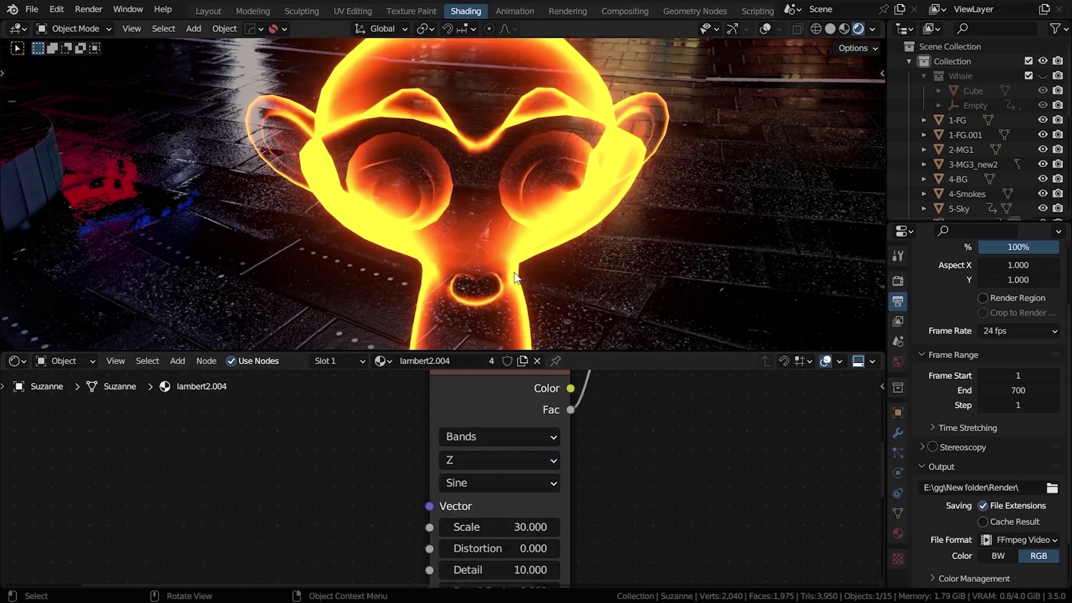
{"action": "middle_click_drag", "start_coordinate": [558, 385], "coordinate": [370, 584]}
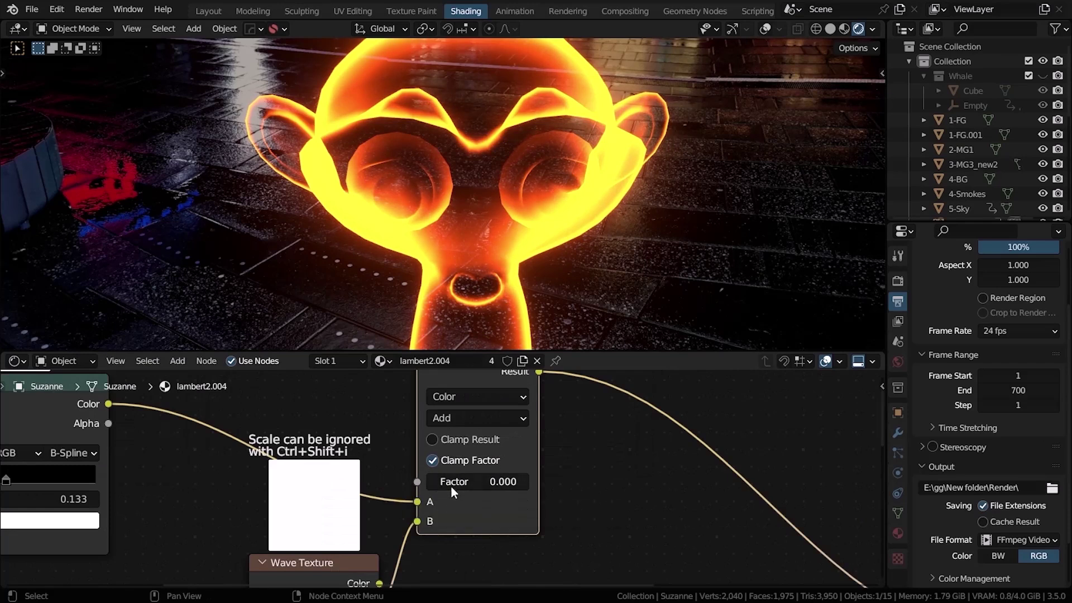
{"action": "mouse_move", "coordinate": [442, 482]}
{"action": "left_mouse_down"}
{"action": "mouse_move", "coordinate": [511, 482]}
{"action": "mouse_move", "coordinate": [490, 483]}
{"action": "left_mouse_up"}
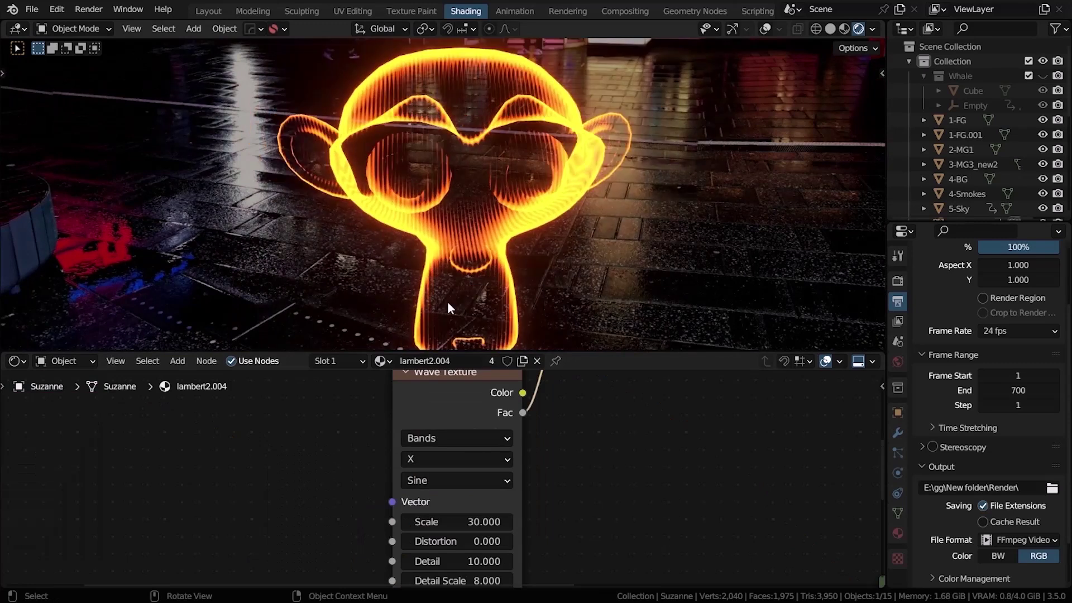
Step: Confirm the Z wave direction, set the Wave Texture Scale to 29.3, and enlarge the 3D view
{"action": "left_click", "coordinate": [441, 459]}
{"action": "left_click", "coordinate": [432, 514]}
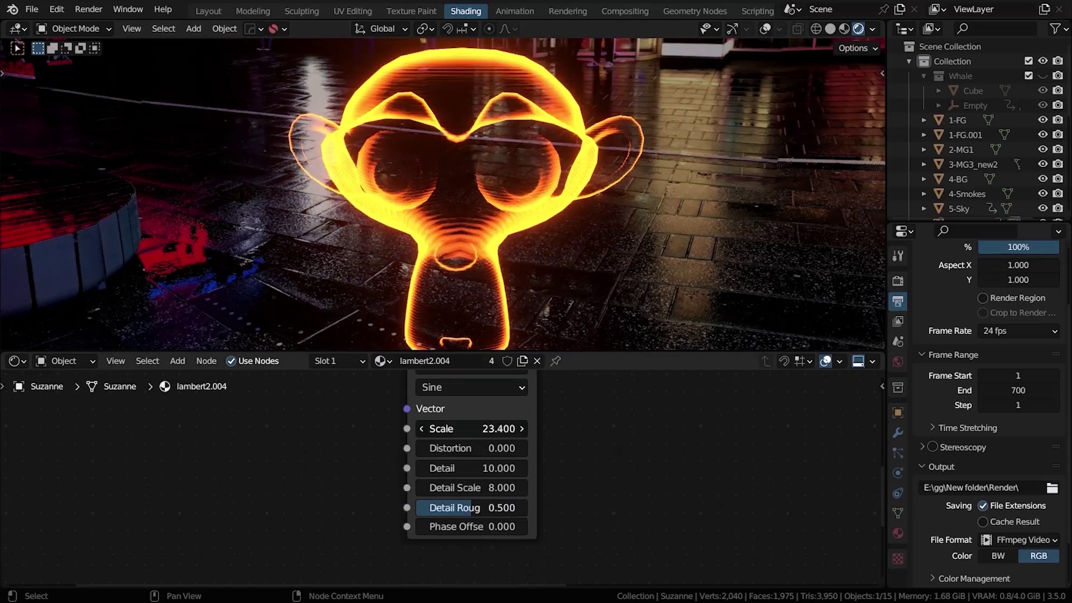
{"action": "left_click_drag", "start_coordinate": [472, 429], "coordinate": [494, 428]}
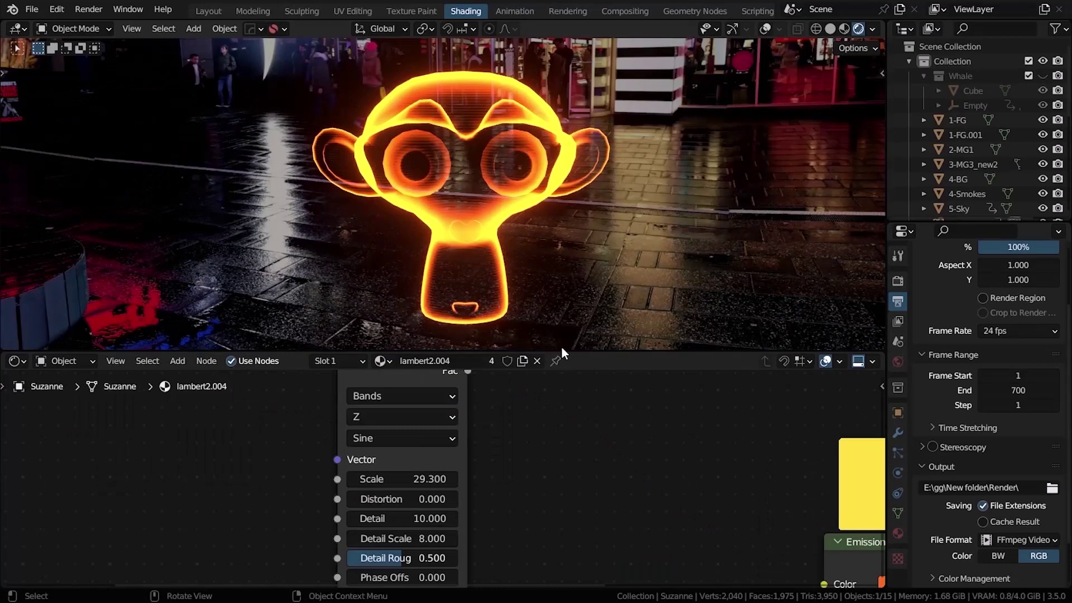
{"action": "left_click_drag", "start_coordinate": [564, 351], "coordinate": [564, 522]}
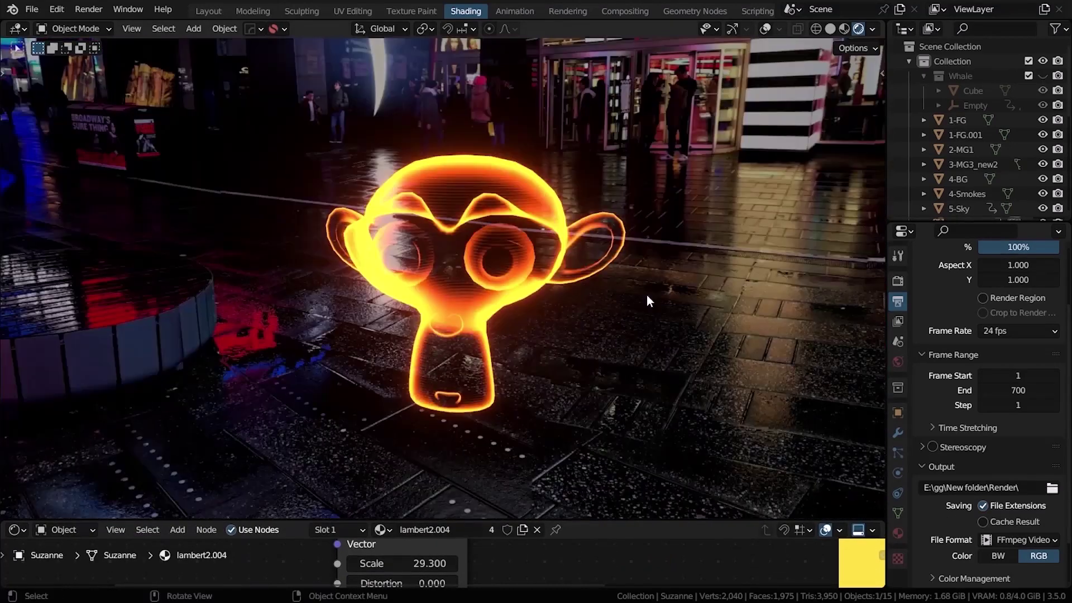
Step: Add Decimate and Wireframe modifiers to Suzanne, adjust thickness, and lower the Decimate Ratio below 0.4
{"action": "left_click", "coordinate": [897, 434]}
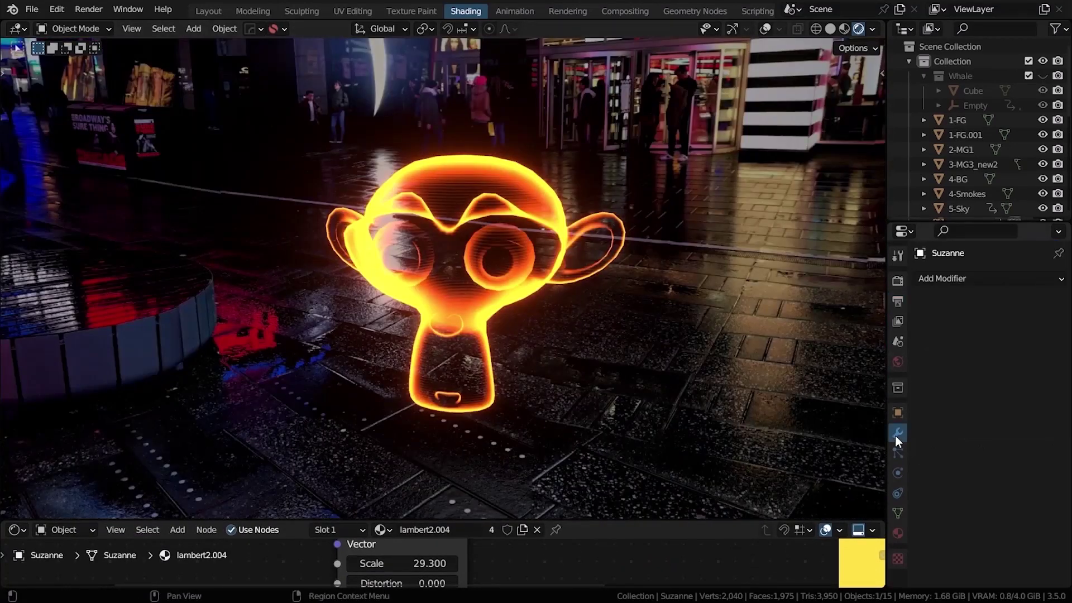
{"action": "left_click", "coordinate": [941, 282]}
{"action": "scroll", "coordinate": [772, 503], "scroll_direction": "down", "scroll_amount": 3}
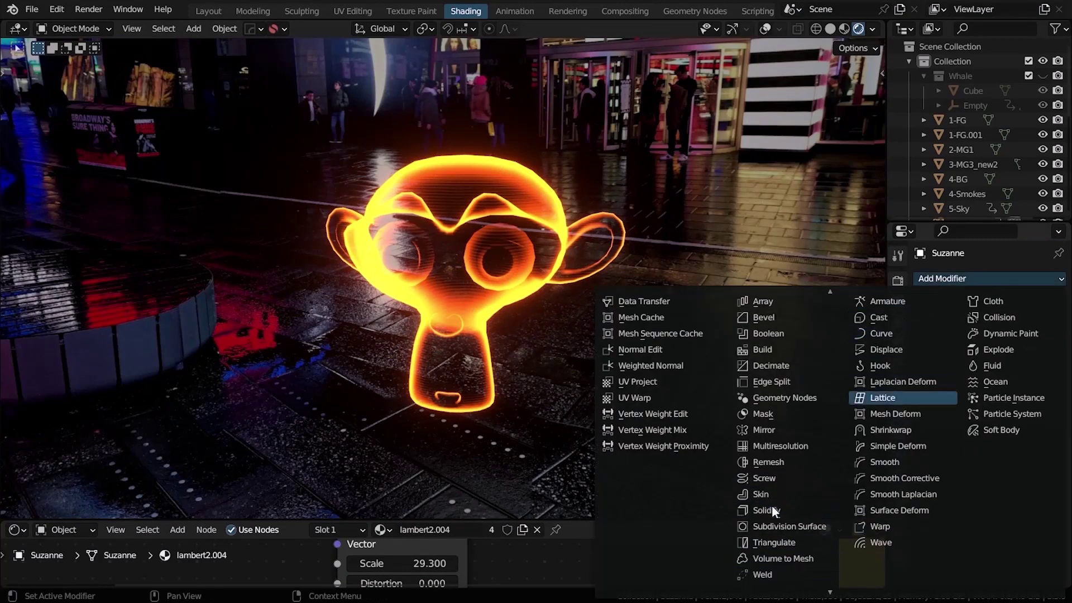
{"action": "left_click", "coordinate": [769, 366]}
{"action": "left_click", "coordinate": [949, 278]}
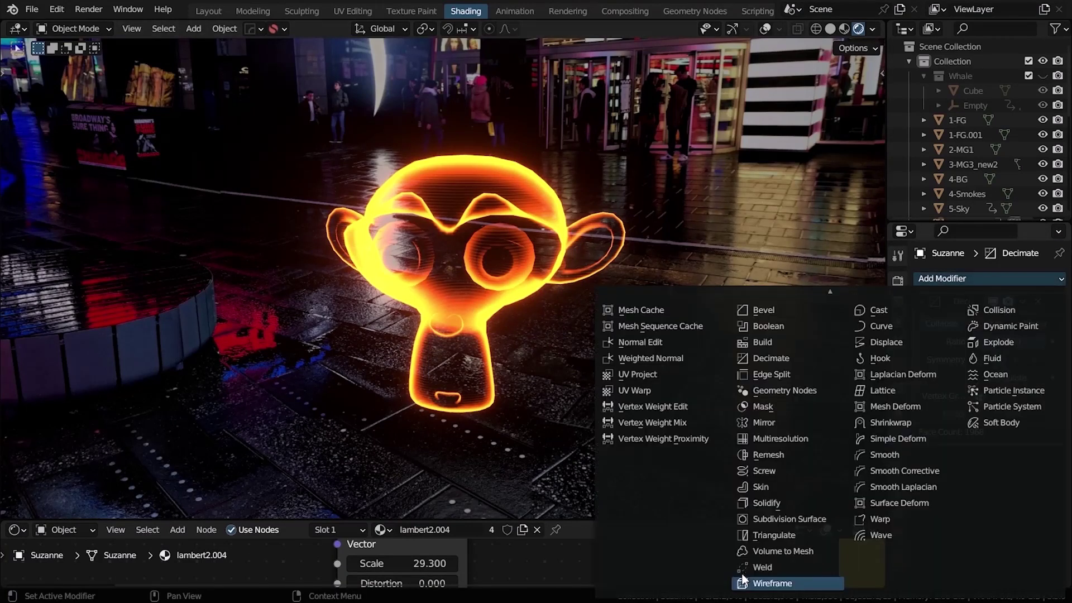
{"action": "left_click", "coordinate": [760, 583]}
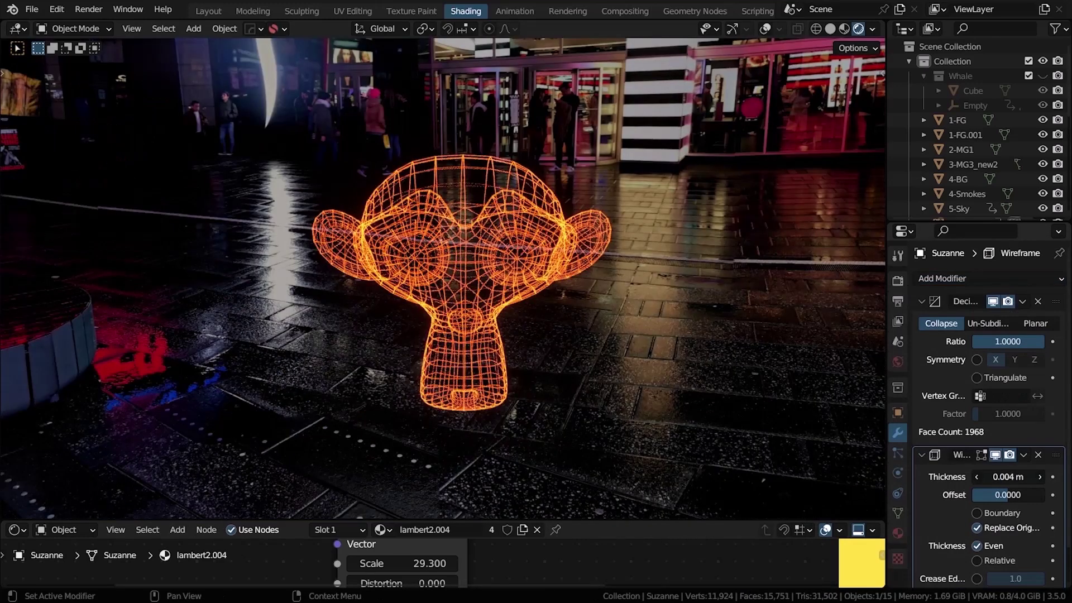
{"action": "mouse_move", "coordinate": [1033, 477]}
{"action": "left_mouse_down"}
{"action": "mouse_move", "coordinate": [1044, 476]}
{"action": "mouse_move", "coordinate": [1022, 476]}
{"action": "mouse_move", "coordinate": [1033, 476]}
{"action": "left_mouse_up"}
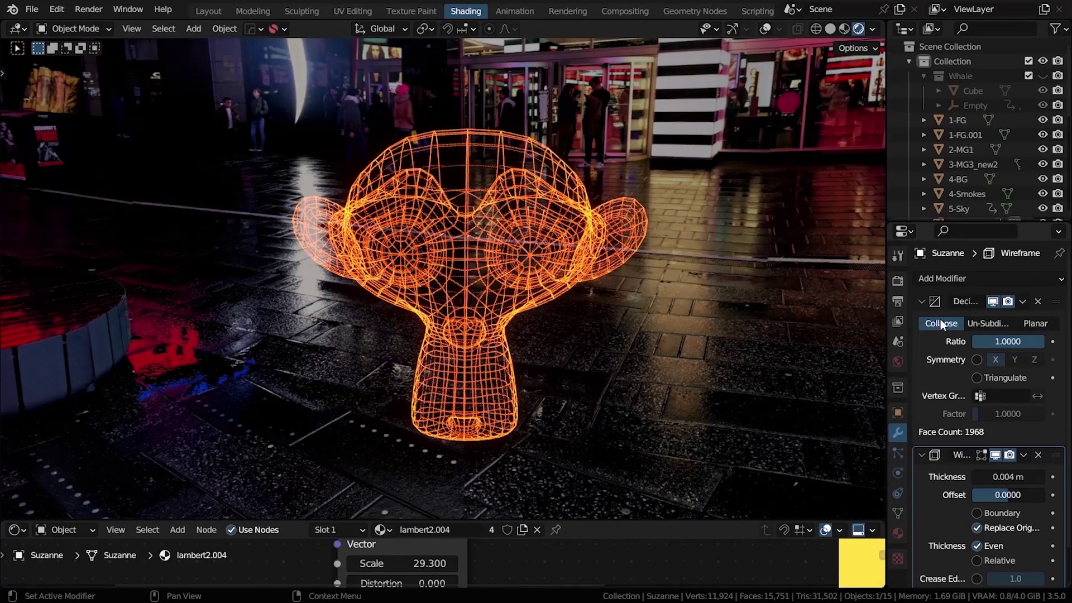
{"action": "mouse_move", "coordinate": [1005, 341]}
{"action": "left_mouse_down"}
{"action": "mouse_move", "coordinate": [982, 346]}
{"action": "mouse_move", "coordinate": [1012, 341]}
{"action": "mouse_move", "coordinate": [997, 341]}
{"action": "left_mouse_up"}
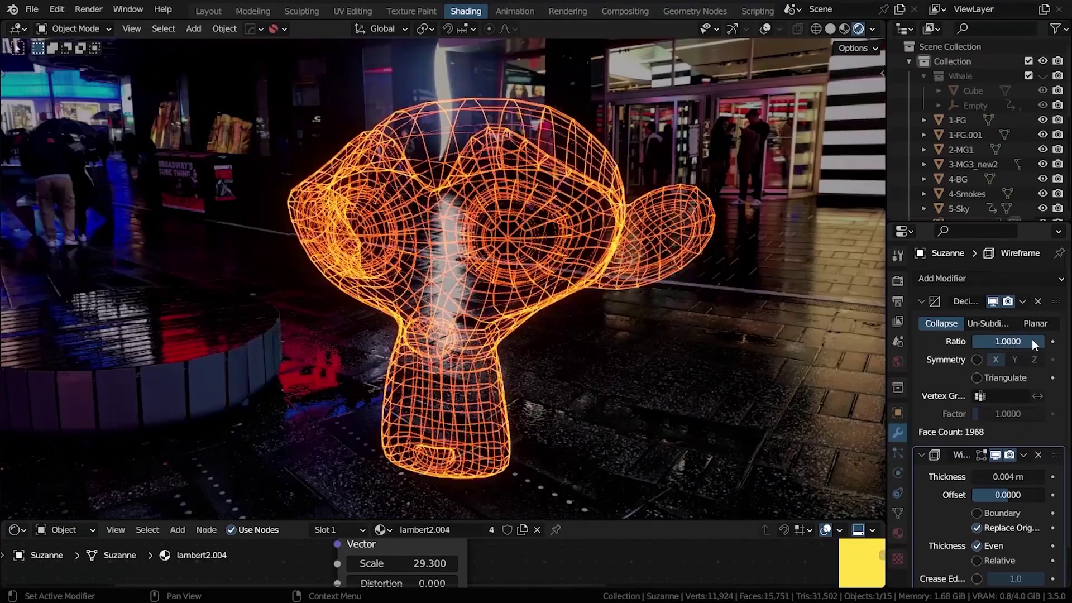
{"action": "left_click_drag", "start_coordinate": [1032, 341], "coordinate": [1017, 341]}
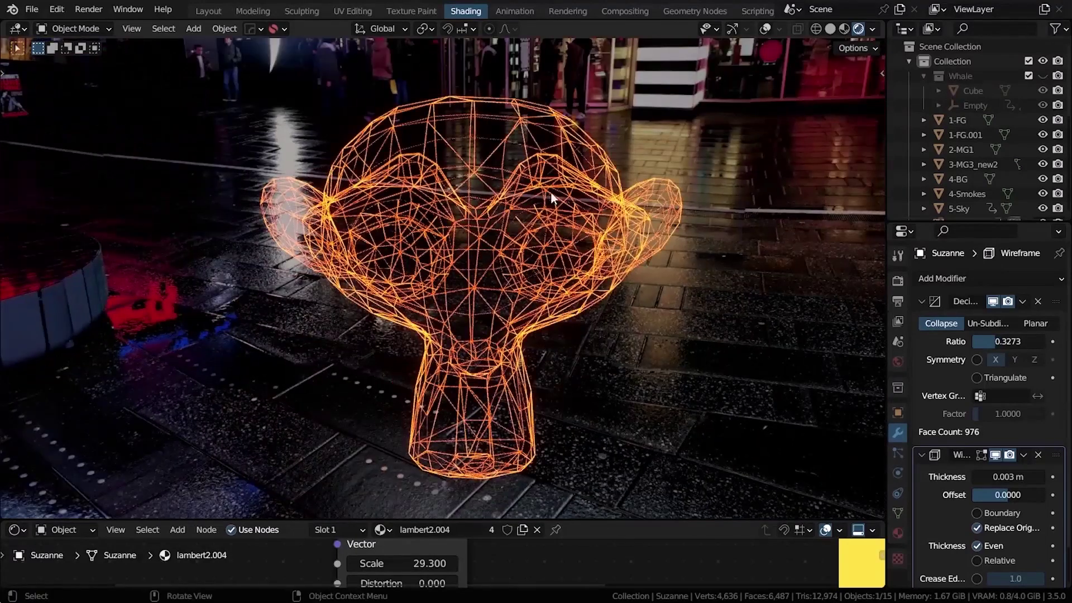
Step: Duplicate Suzanne in place and remove both modifiers from the copy for a solid shell
{"action": "key", "text": "shift+d"}
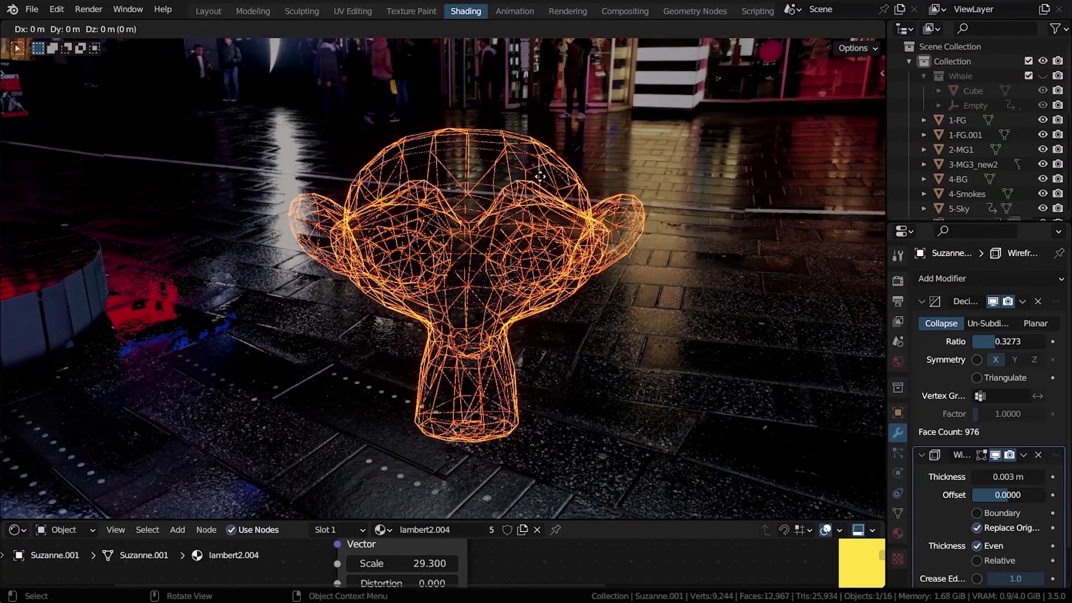
{"action": "key", "text": "Escape"}
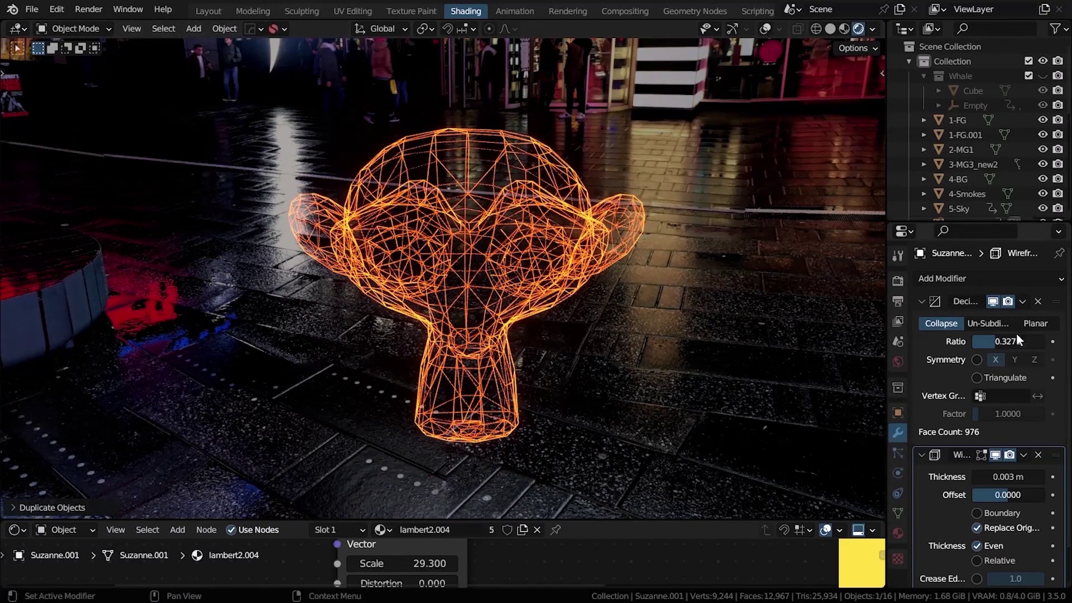
{"action": "left_click", "coordinate": [1039, 300]}
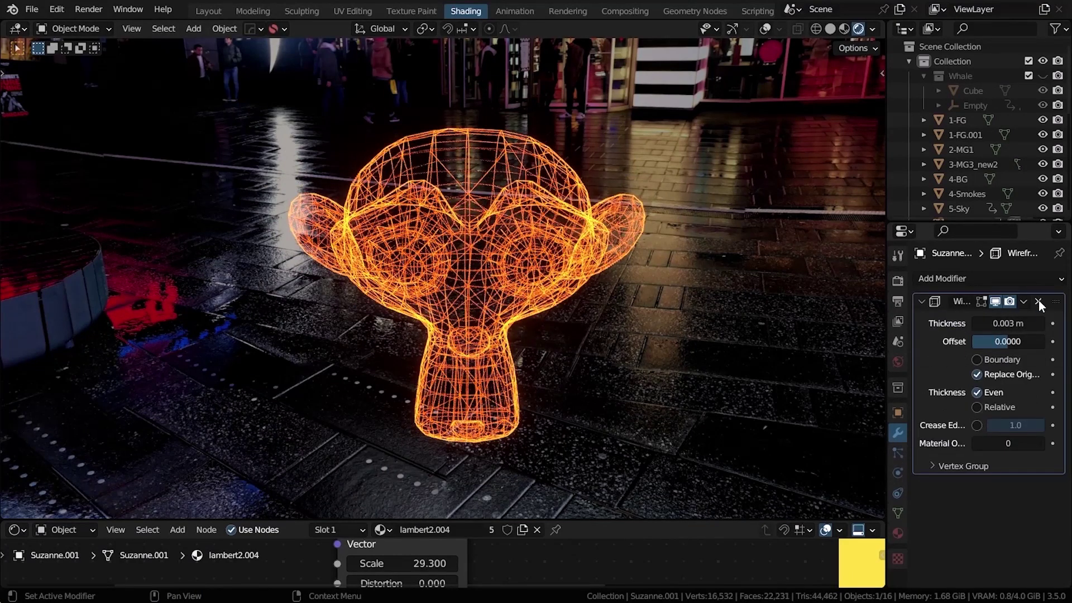
{"action": "left_click", "coordinate": [1039, 300]}
{"action": "middle_click_drag", "start_coordinate": [570, 254], "coordinate": [585, 236]}
{"action": "scroll", "coordinate": [575, 240], "scroll_direction": "up", "scroll_amount": 3}
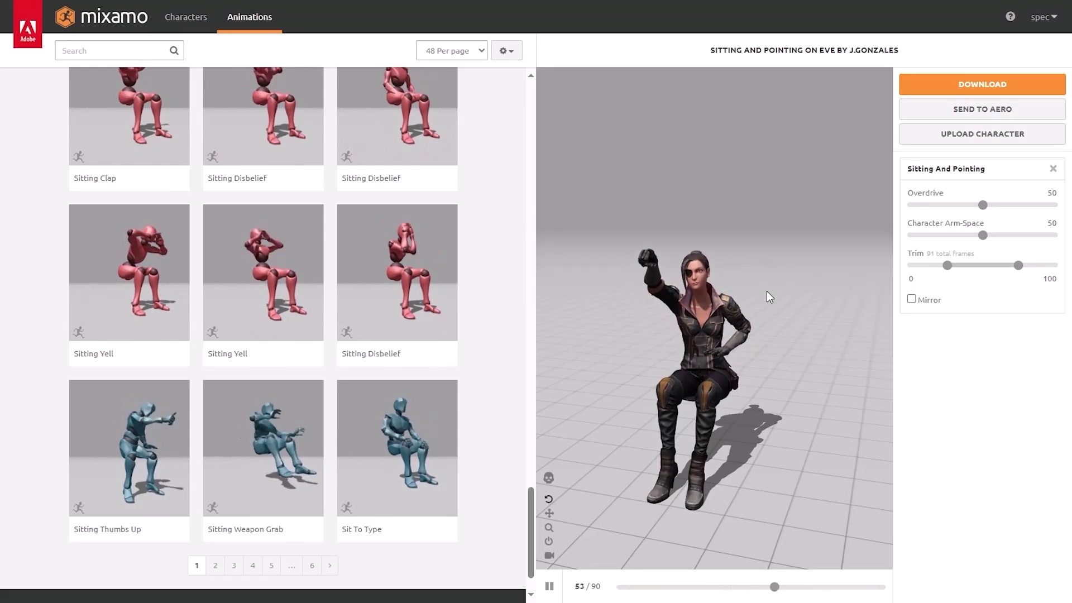
Step: Orbit the Mixamo preview around the character performing Sitting And Pointing
{"action": "mouse_move", "coordinate": [753, 311]}
{"action": "left_mouse_down"}
{"action": "mouse_move", "coordinate": [617, 301]}
{"action": "mouse_move", "coordinate": [752, 305]}
{"action": "left_mouse_up"}
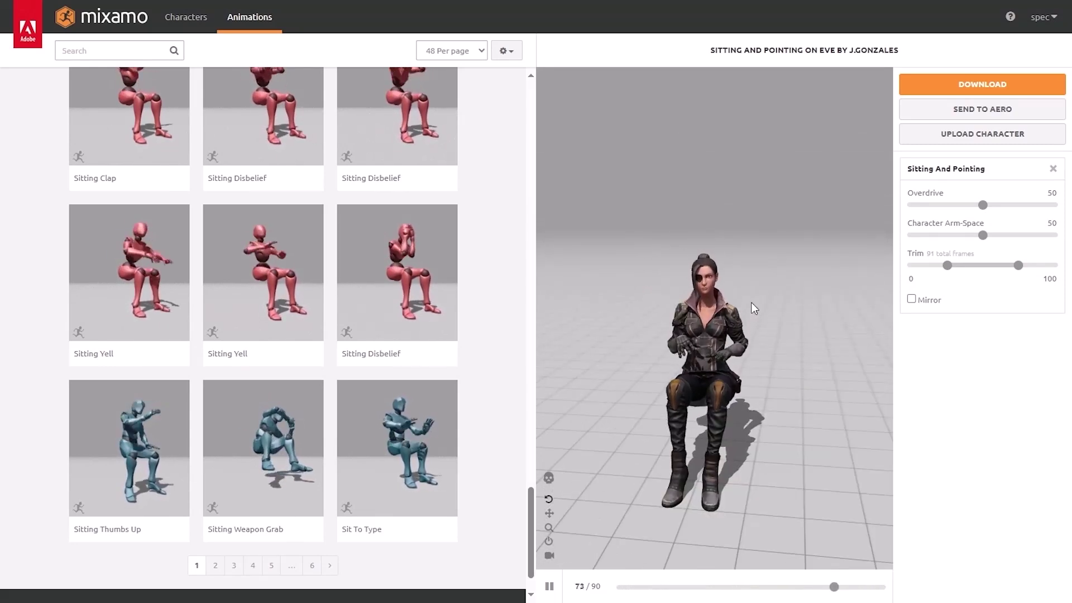